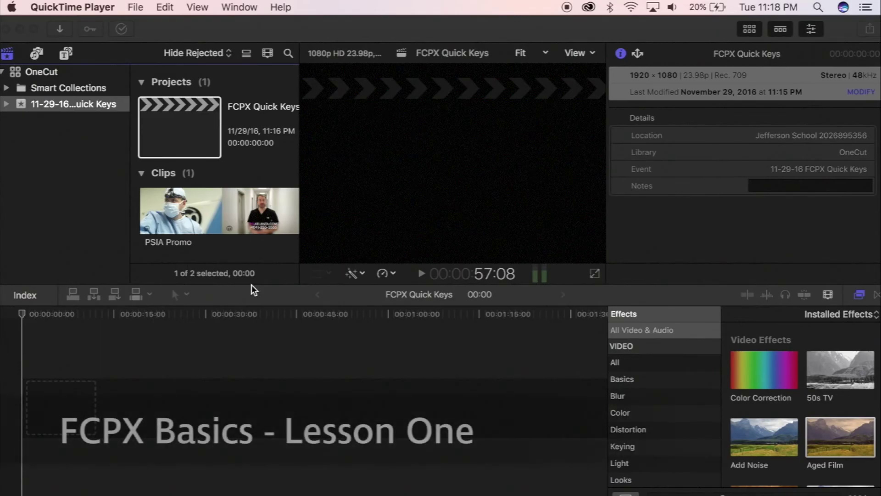
Confirm in About Final Cut Pro that the version is 10.3, check its build, then select the PSIA Promo clip
left_click(92, 161)
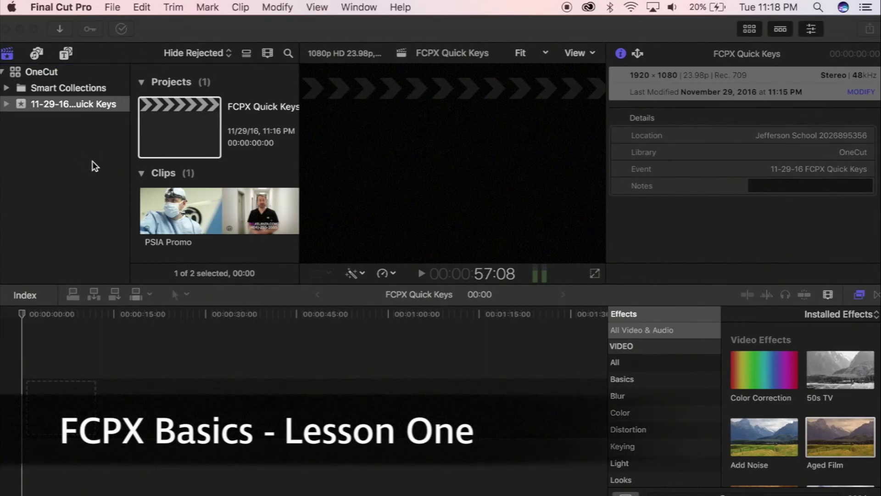
left_click(85, 6)
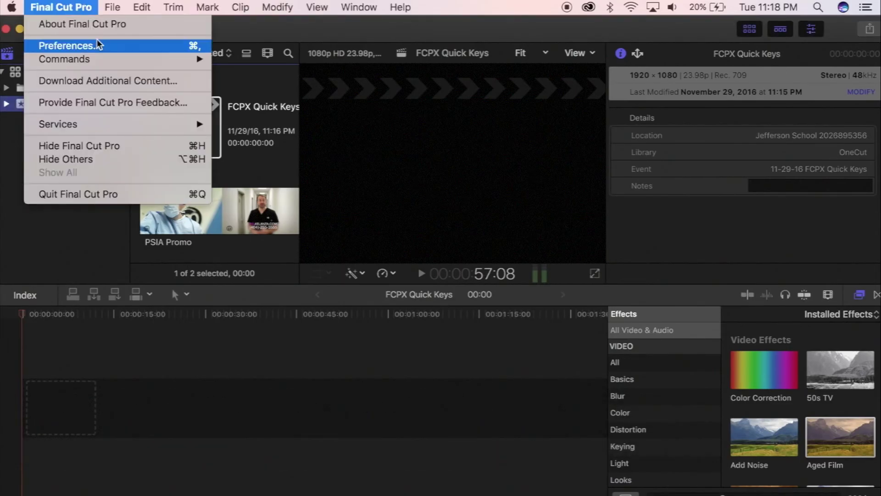
left_click(95, 24)
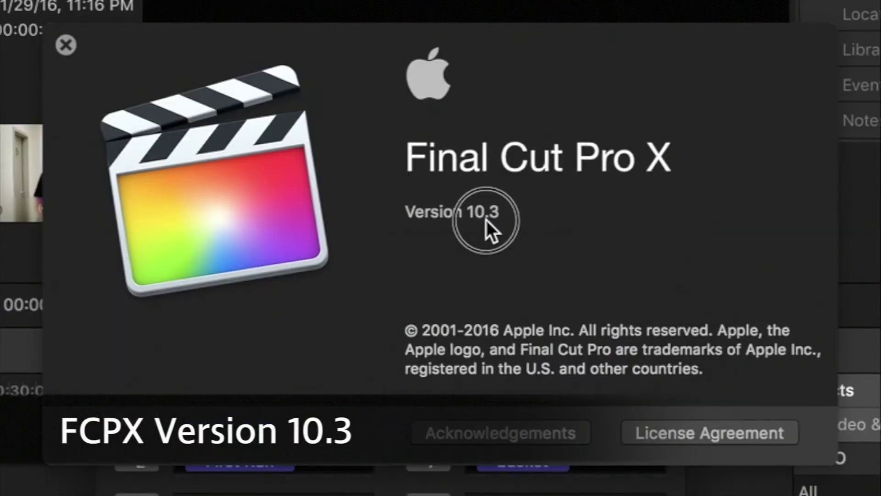
left_click(484, 216)
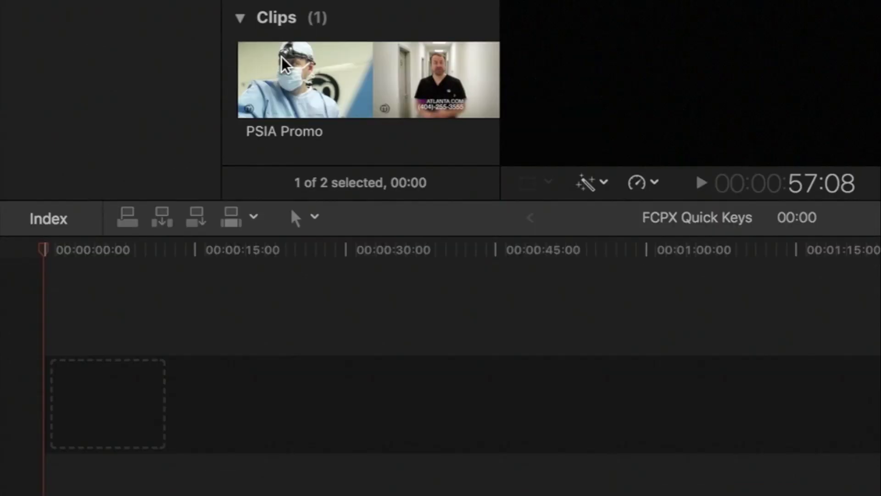
left_click(198, 232)
Add PSIA Promo to the empty timeline and preview playback, including from about 13 seconds
left_click_drag(336, 116, 232, 413)
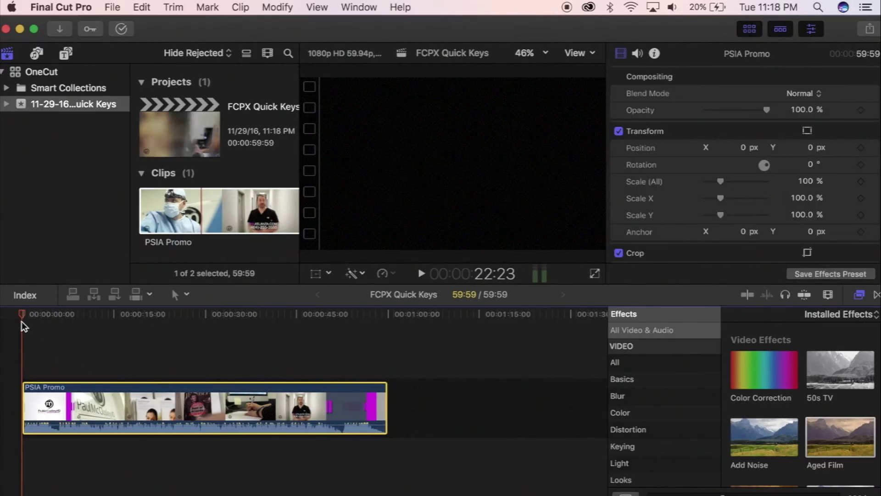
key("space")
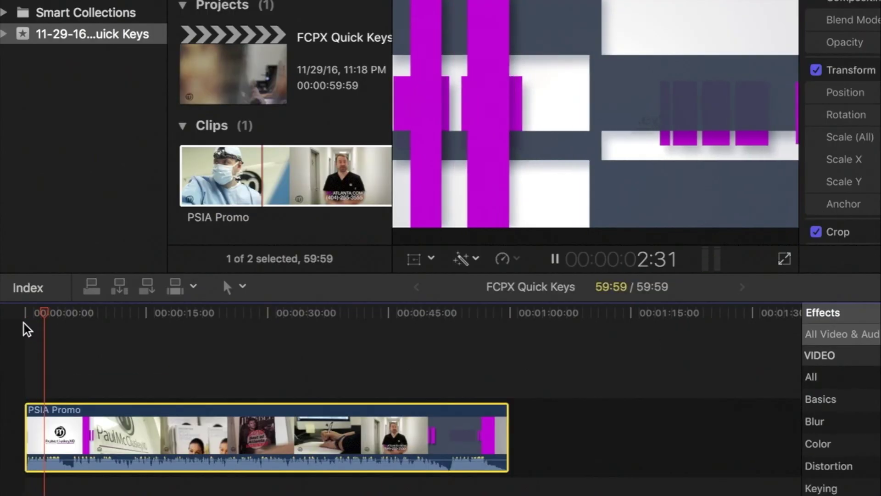
key("space")
left_click(132, 314)
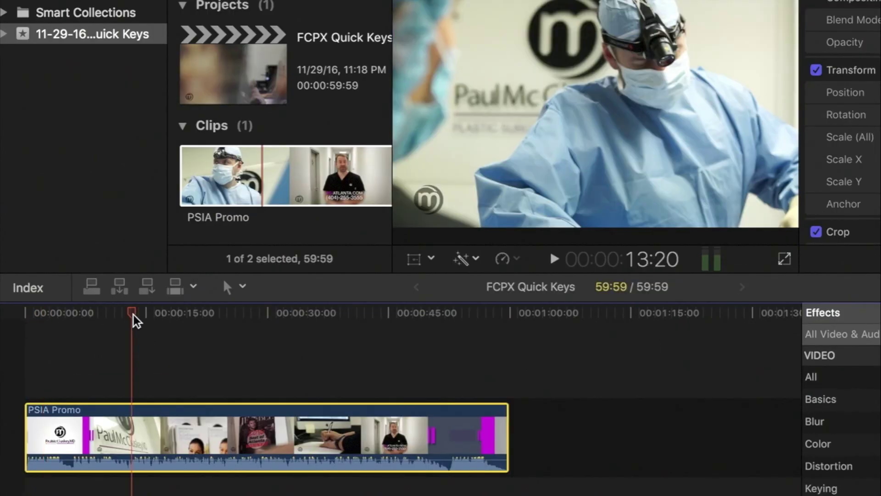
key("space")
key("space")
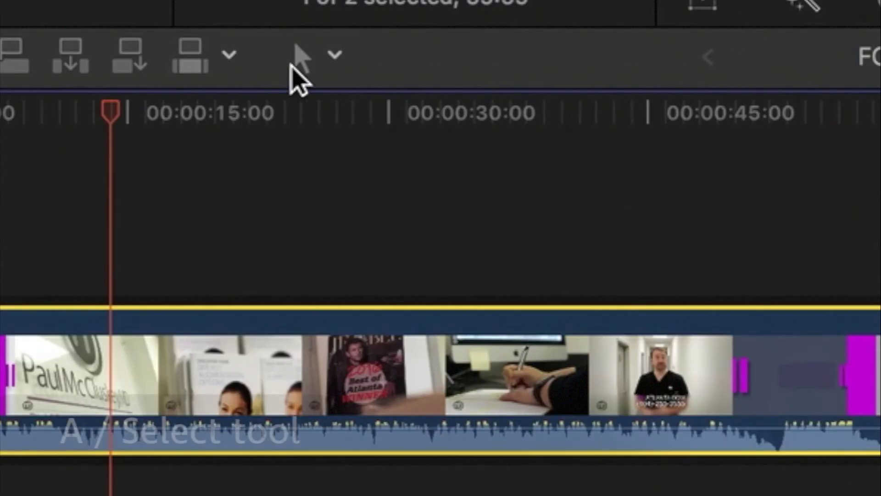
Try the Select and Zoom tools, return to Select, and put the playhead near 9 seconds
left_click(181, 294)
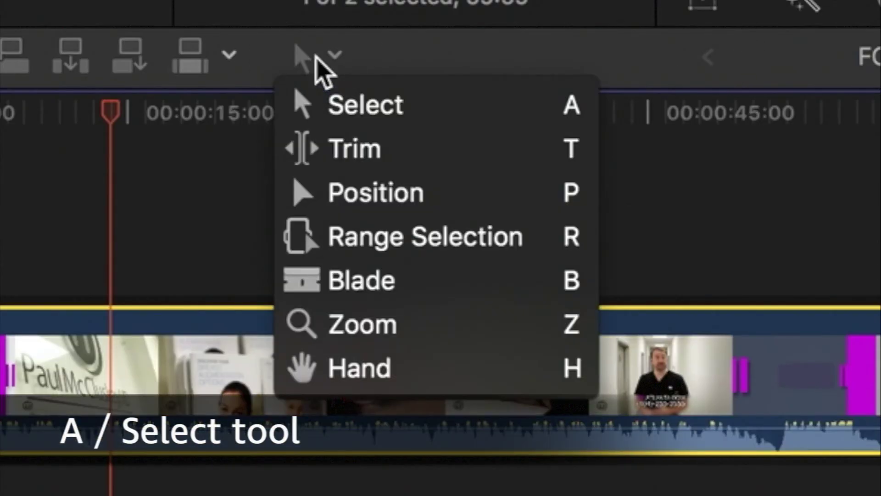
left_click(384, 107)
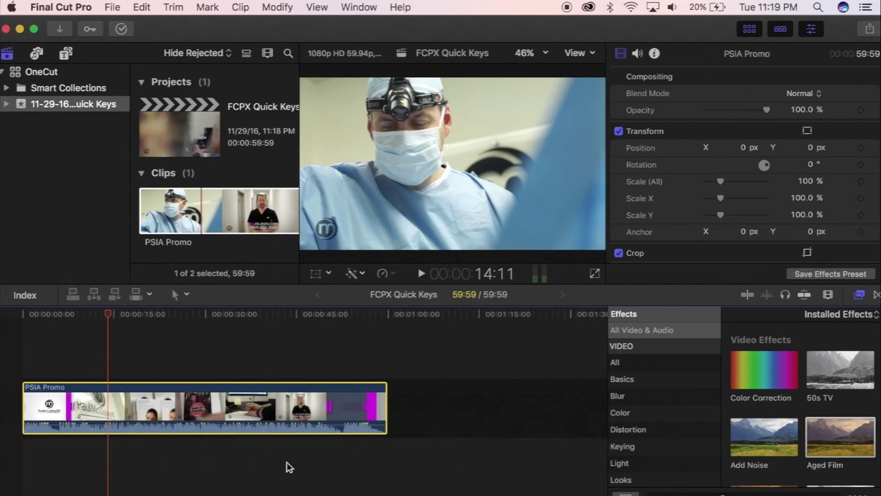
left_click(188, 294)
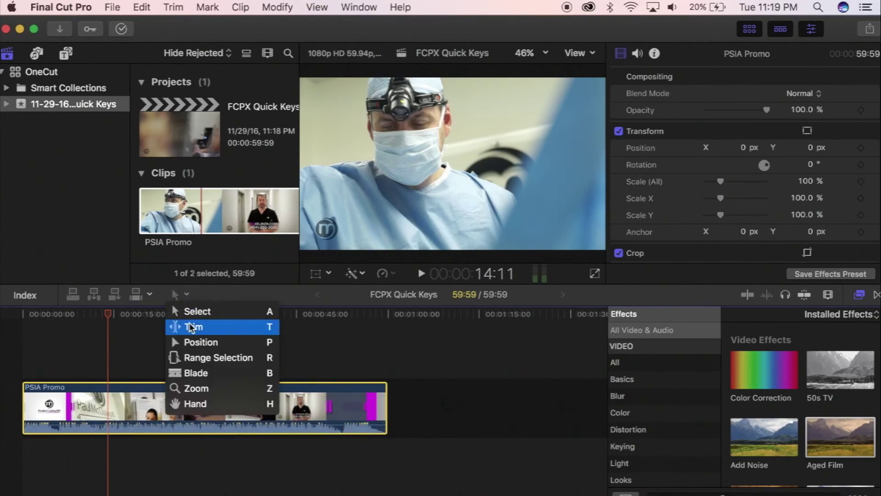
left_click(195, 388)
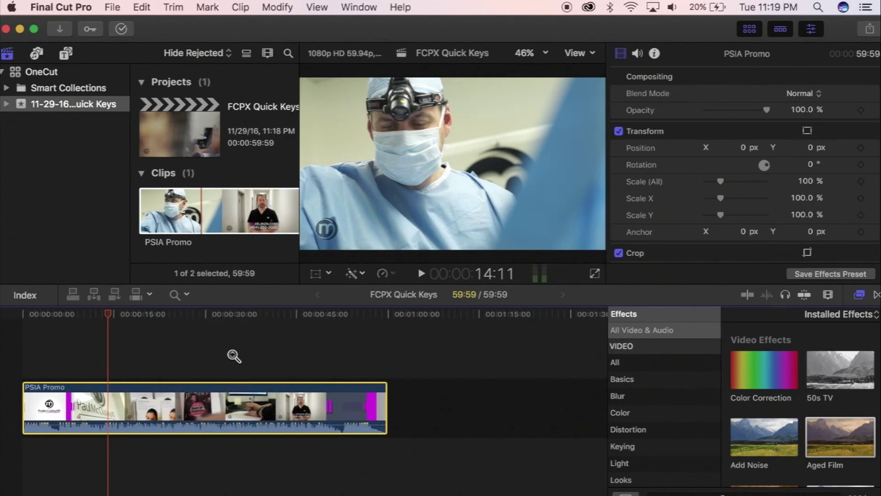
key("a")
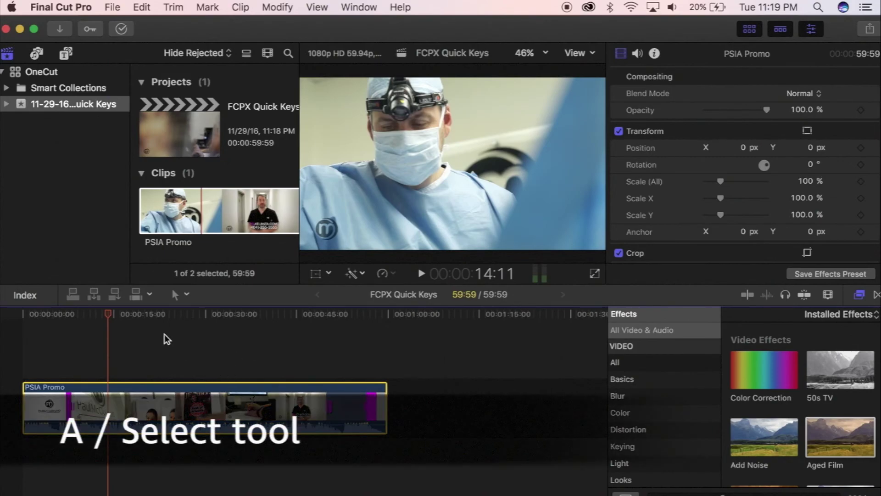
left_click_drag(133, 316, 74, 318)
Blade the PSIA Promo clip at about 15 seconds and three other points
left_click(81, 323)
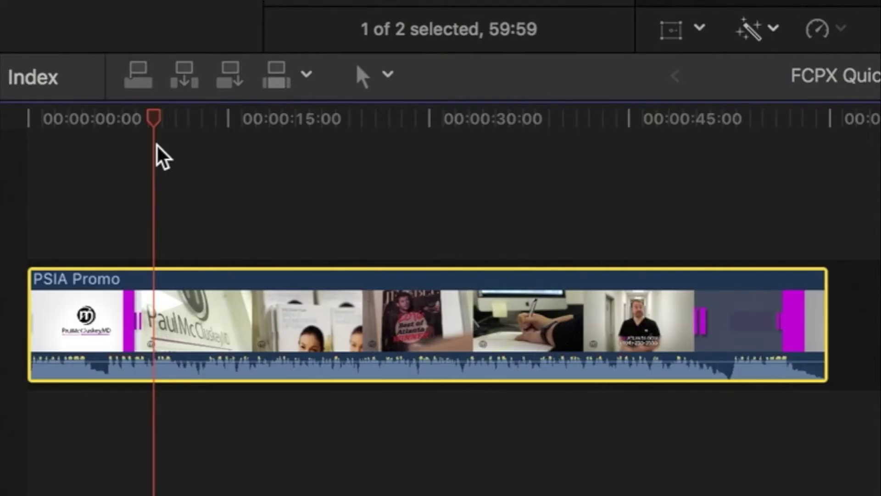
key("b")
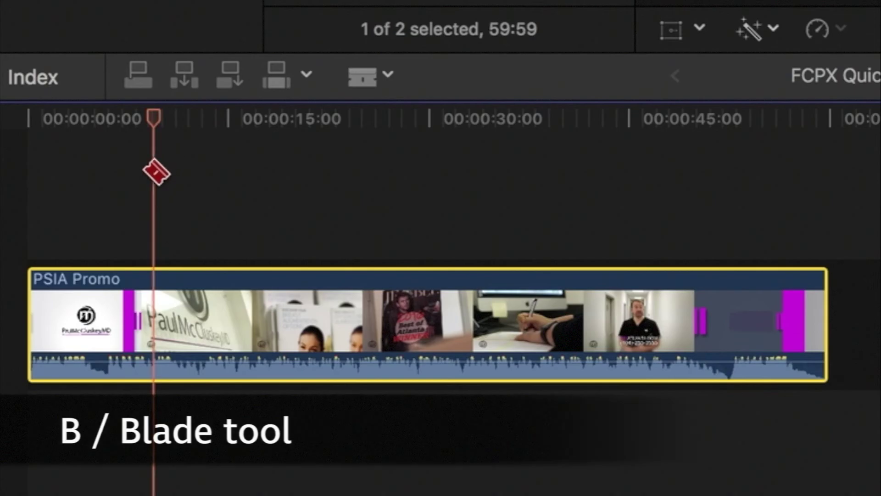
left_click(232, 317)
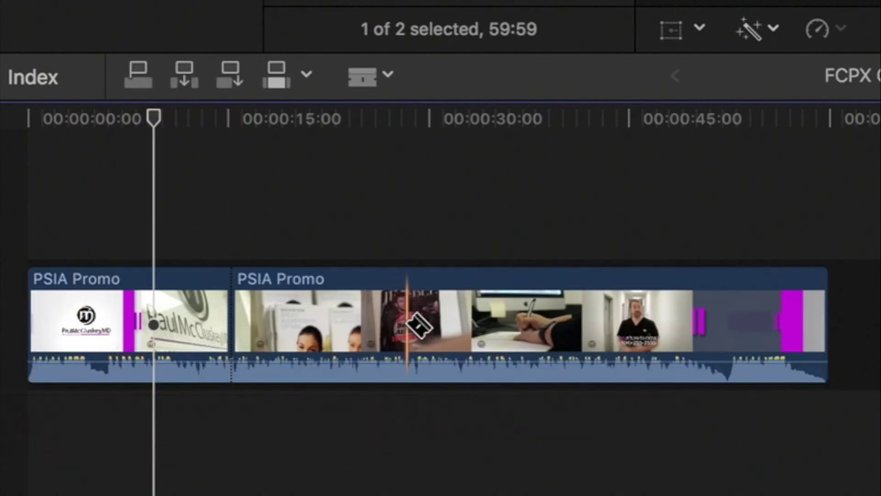
left_click(407, 323)
left_click(525, 323)
left_click(171, 324)
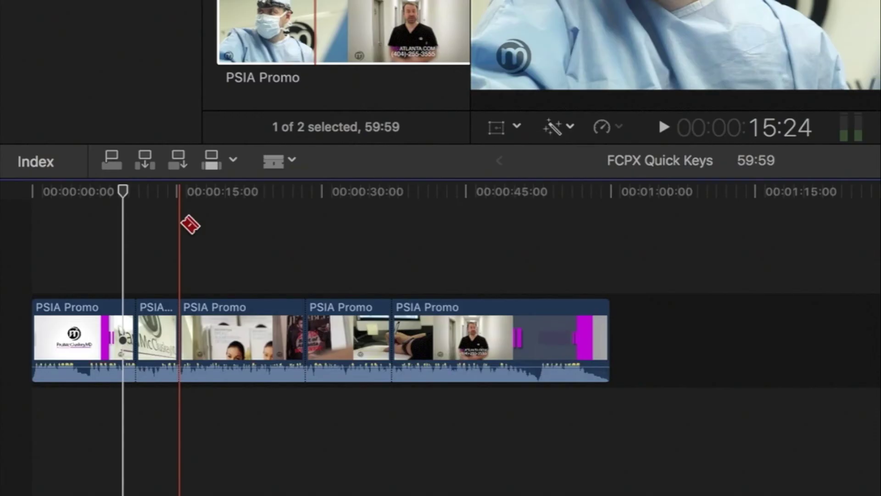
With the Position tool, move clips later in the timeline, leaving gaps behind them
key("p")
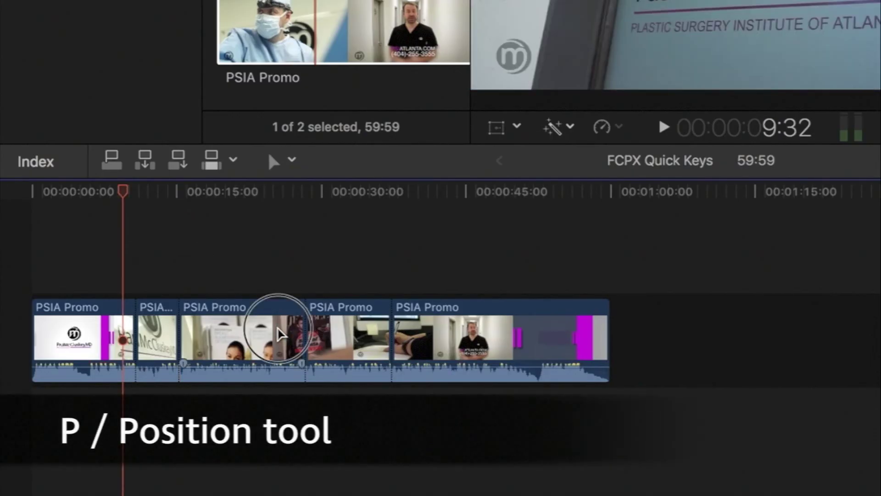
left_click_drag(281, 334, 519, 351)
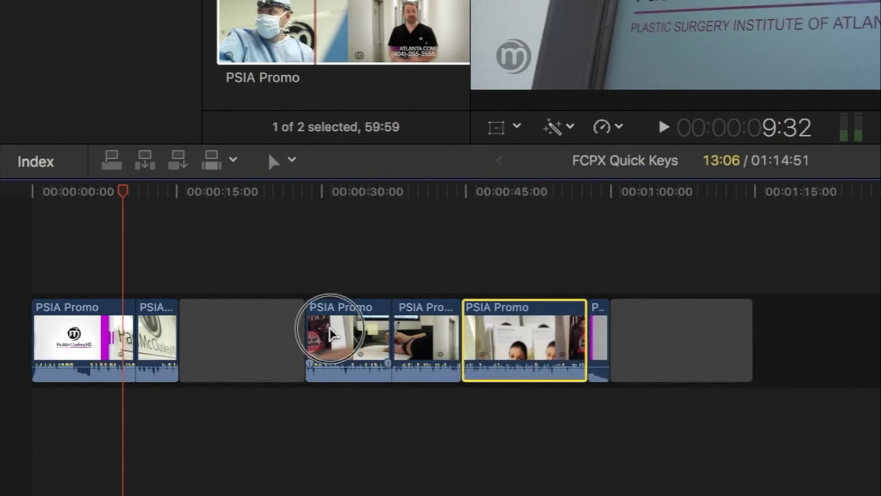
left_click_drag(331, 334, 519, 334)
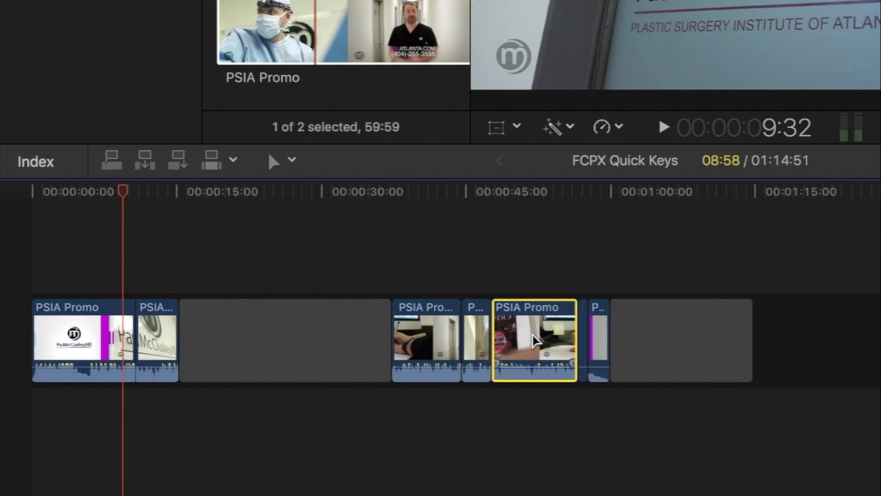
With the Trim tool, slip the clip near 45 seconds back about 3 seconds
key("t")
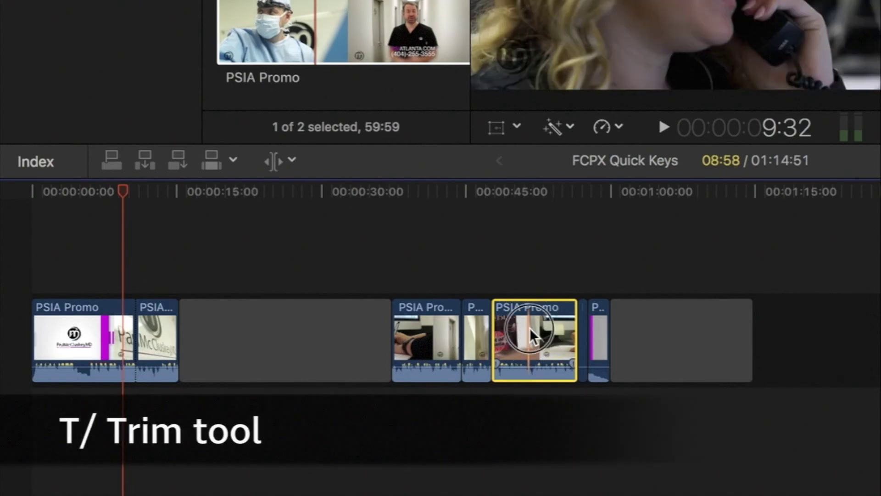
left_click(559, 331)
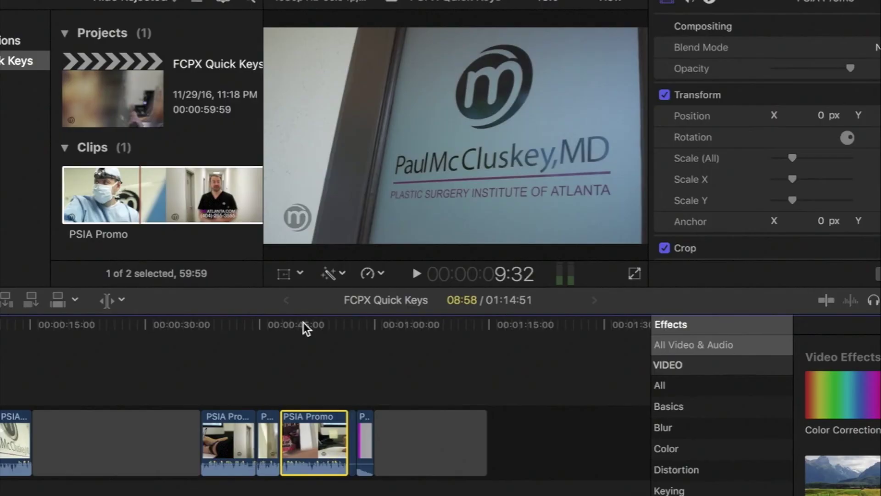
left_click(521, 188)
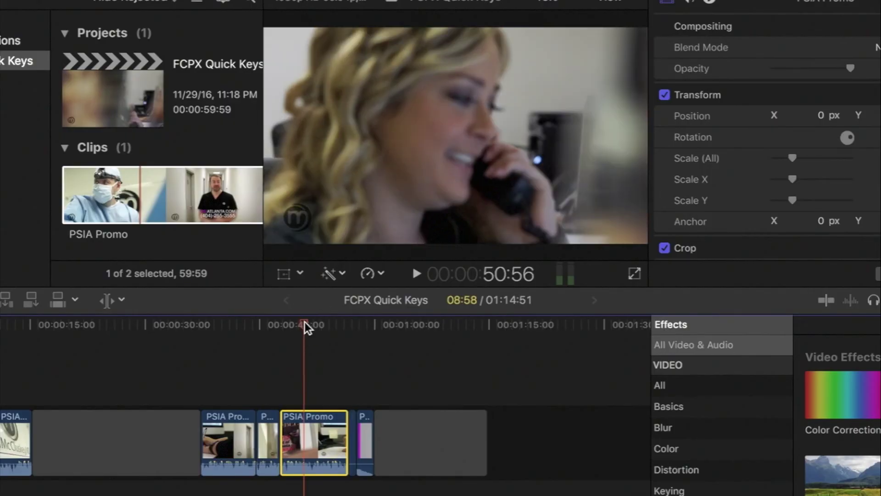
mouse_move(310, 440)
left_mouse_down()
mouse_move(240, 440)
mouse_move(301, 433)
mouse_move(327, 444)
left_mouse_up()
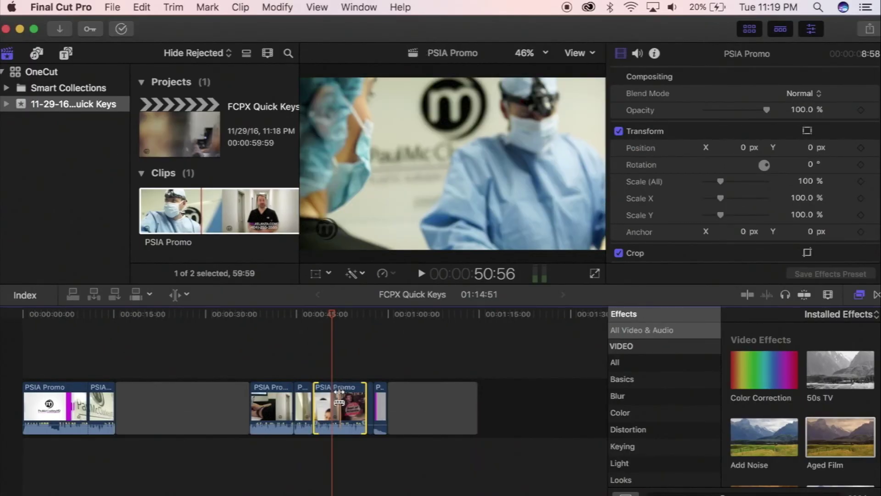
Undo the slip, moves and cuts, then redo once to restore the single 59:59 PSIA Promo clip
key("super+z")
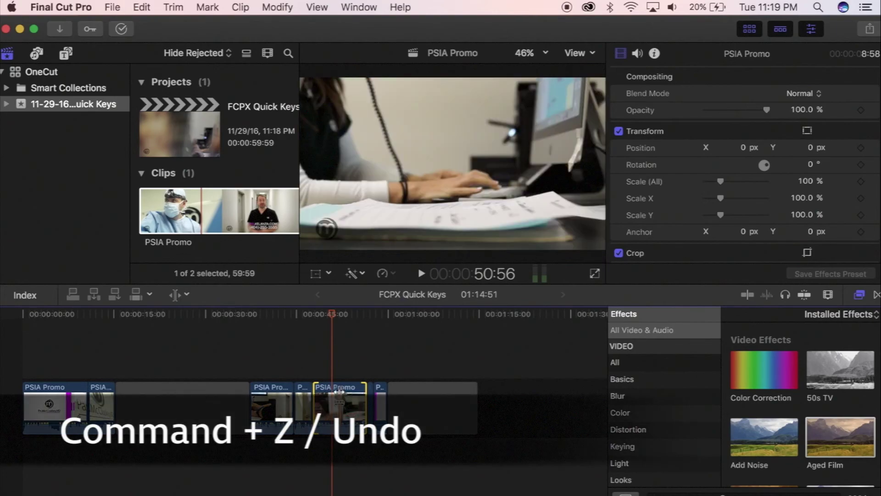
key("super+z")
key("super+z")
key("super+z")
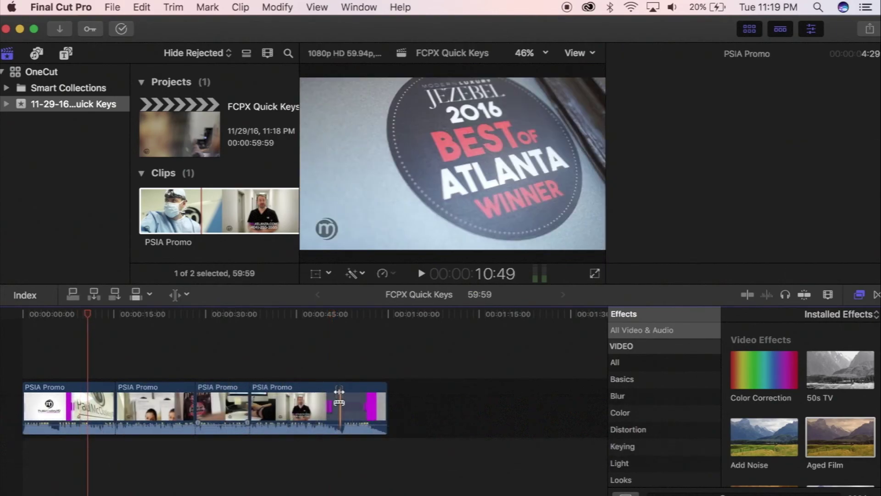
key("super+z")
key("super+z")
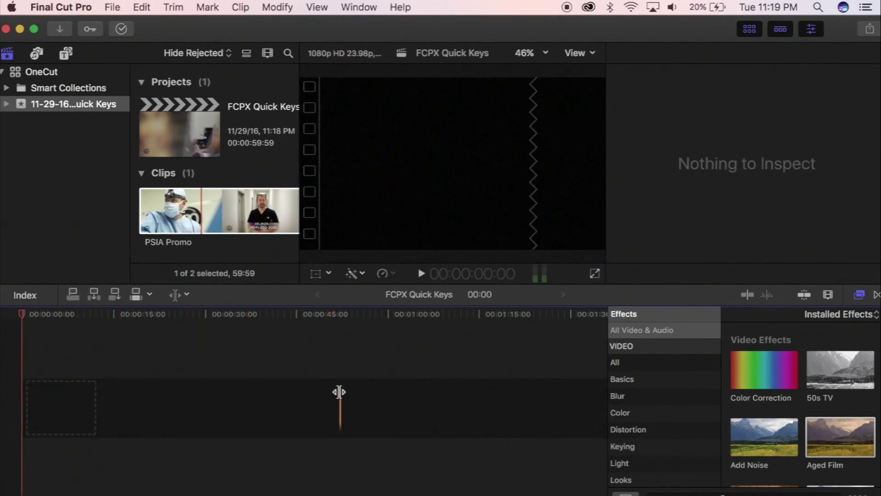
key("super+shift+z")
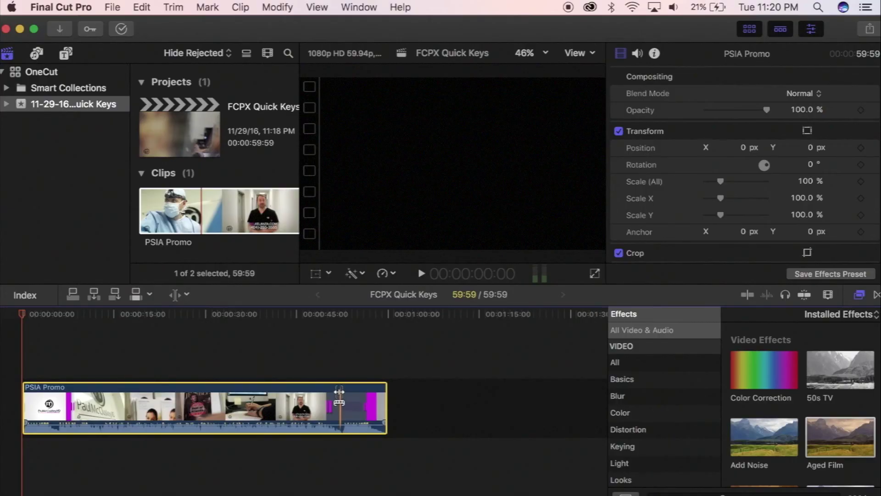
Copy the PSIA Promo clip and paste the copy after a short gap past the original's end
key("a")
key("super+c")
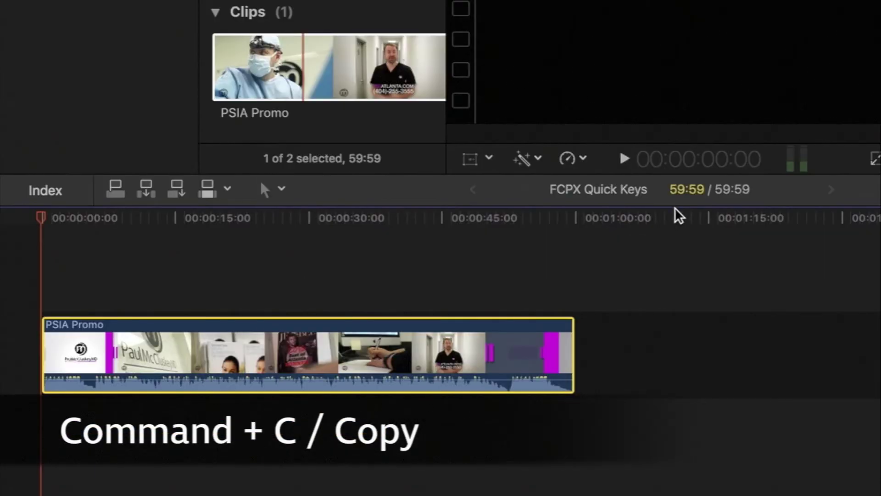
left_click(675, 212)
key("super+v")
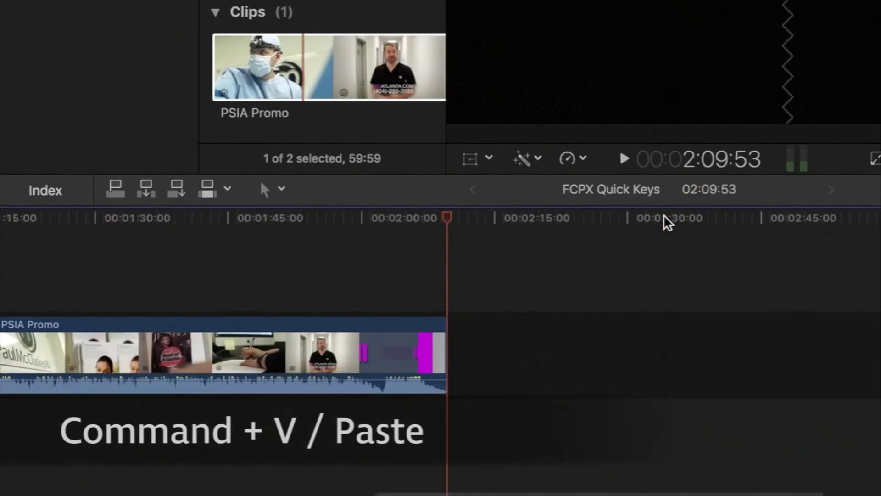
scroll(382, 330, "left", 10)
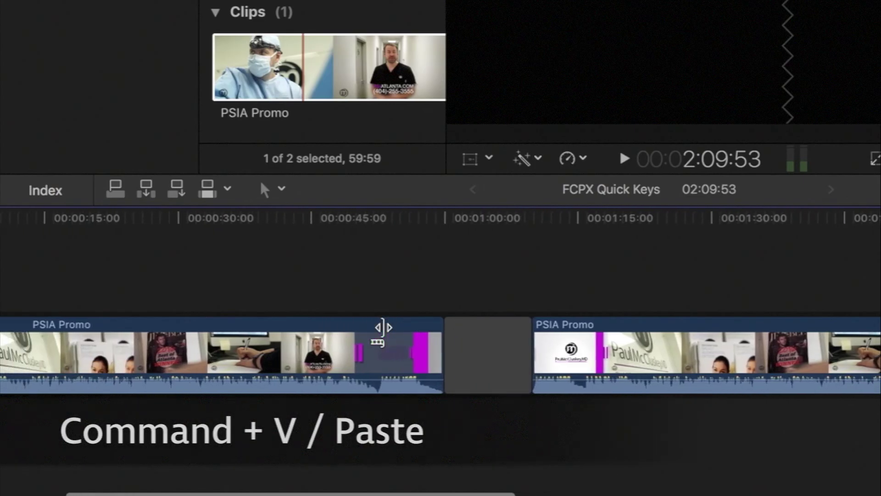
scroll(383, 327, "left", 5)
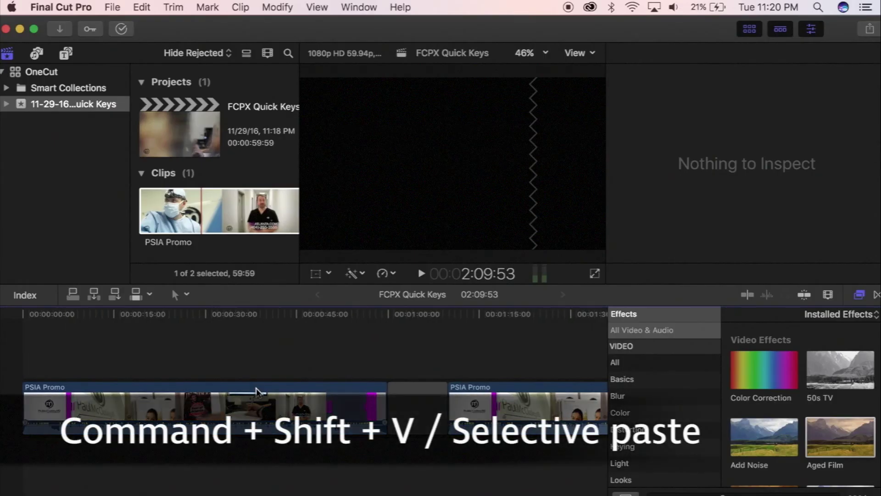
Apply the 50s TV effect to the first PSIA Promo clip and lower its volume to -22.8 dB
left_click(191, 313)
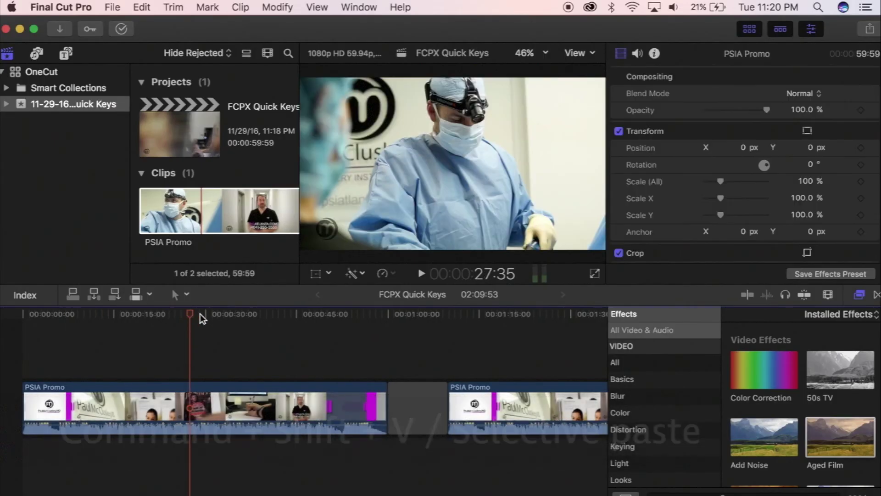
left_click_drag(834, 383, 279, 406)
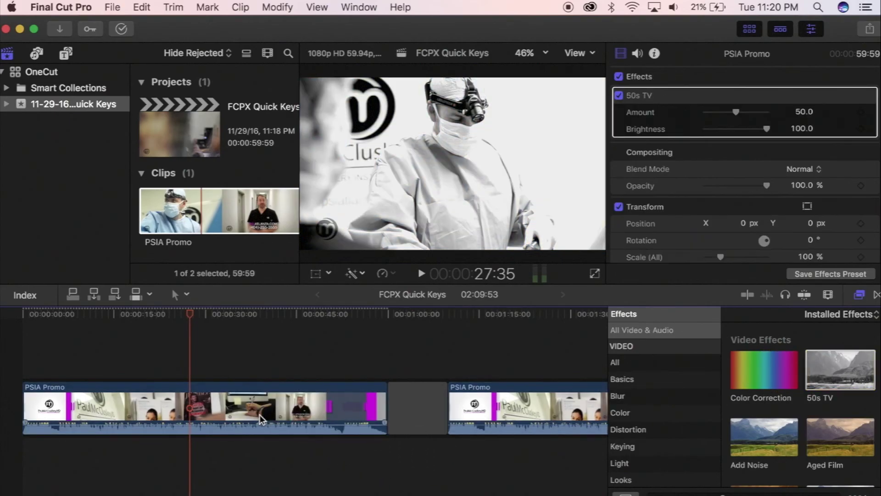
left_click(260, 419)
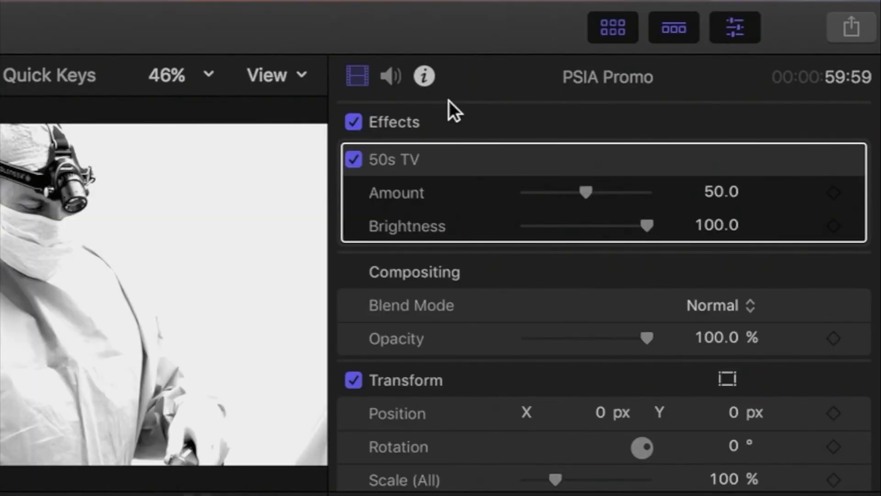
key("ctrl+super+5")
left_click_drag(615, 123, 568, 121)
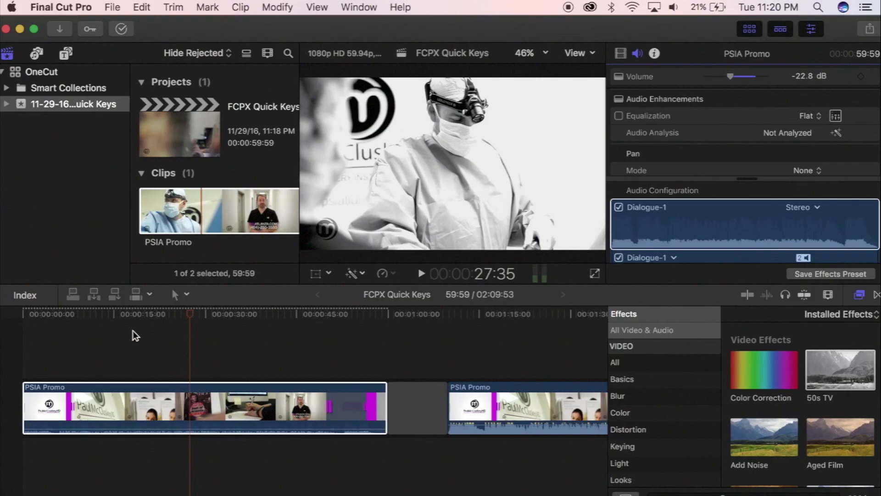
Check the second clip's volume, copy the first clip, then select the second PSIA Promo clip
left_click(133, 331)
left_click(147, 314)
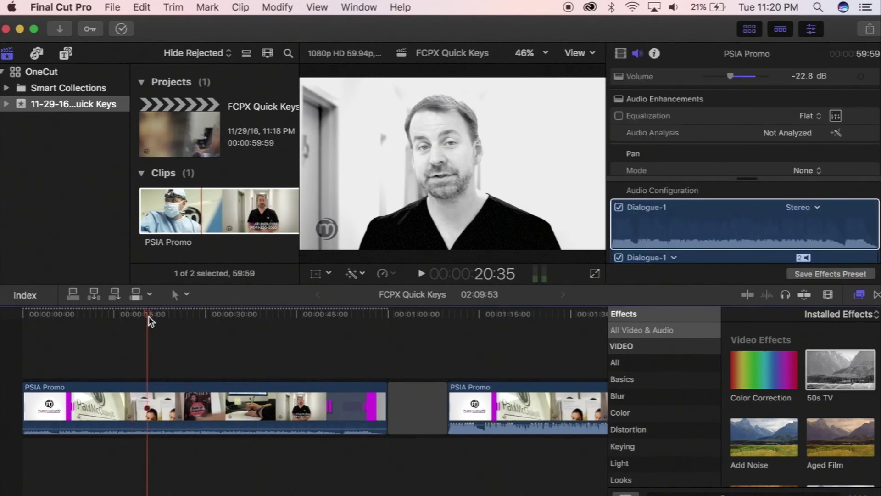
left_click(173, 409)
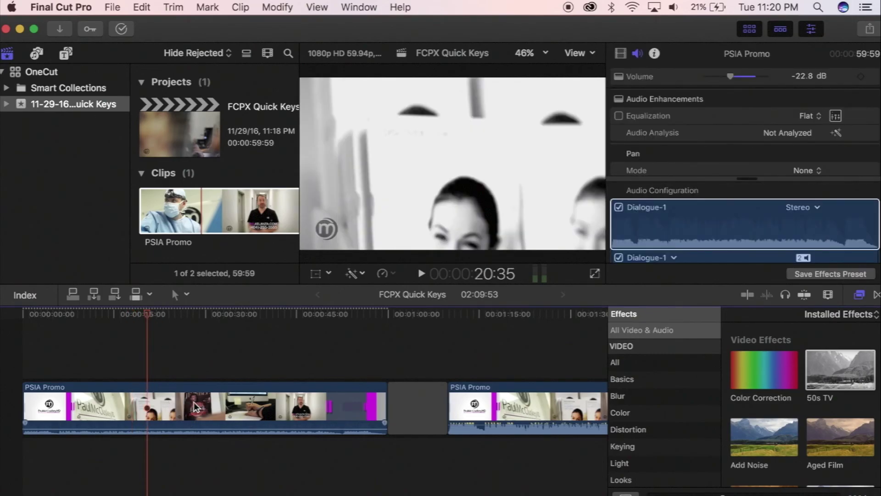
left_click(469, 314)
left_click(495, 374)
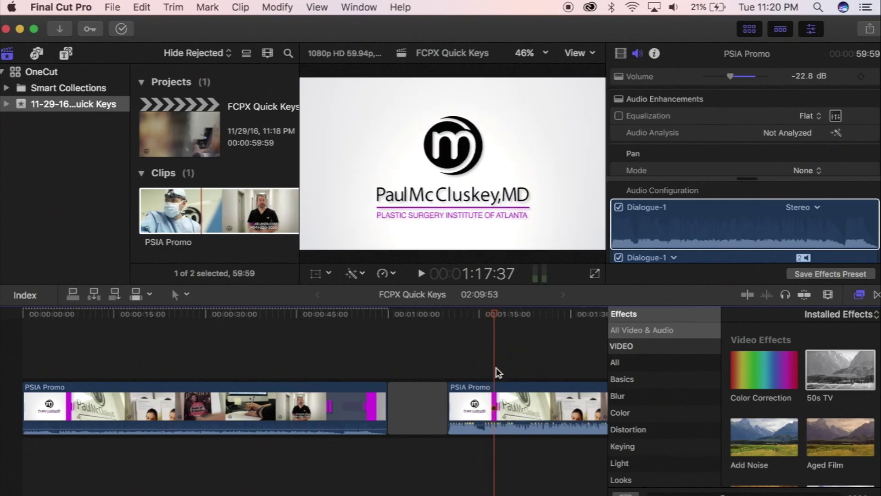
left_click(495, 405)
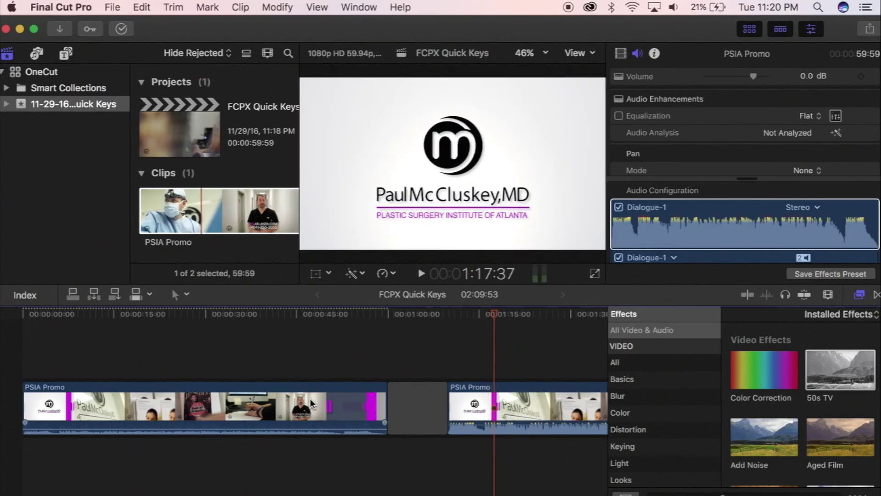
left_click(285, 313)
left_click(288, 390)
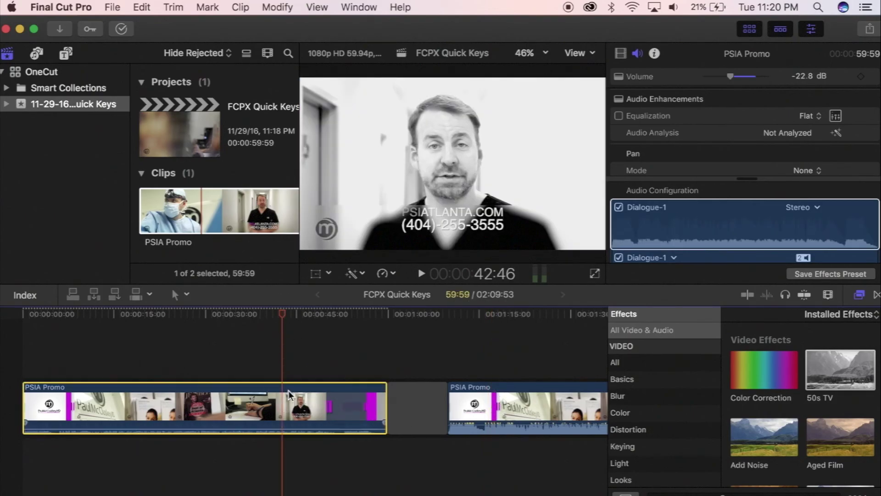
key("super+c")
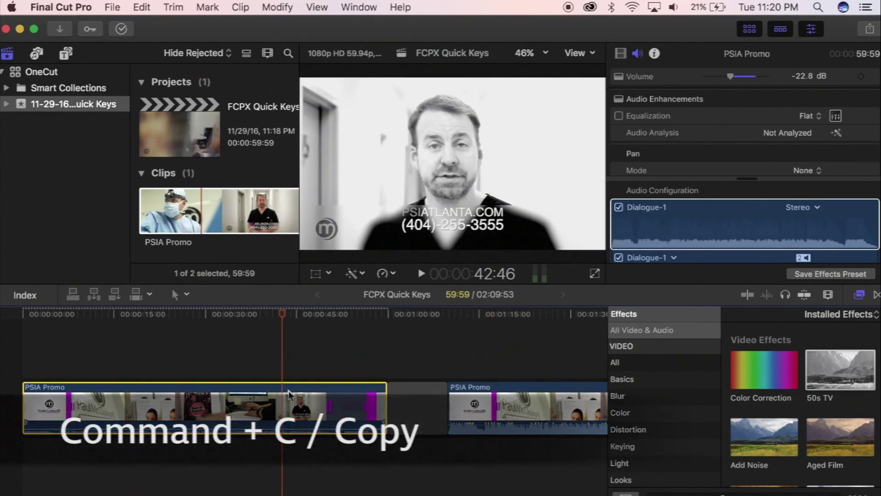
left_click(527, 314)
left_click(509, 397)
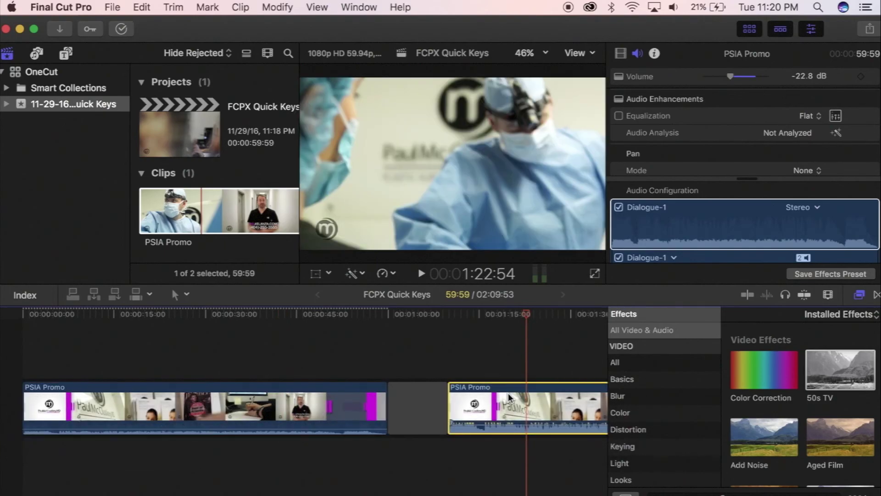
Paste only Effects > 50s TV onto the second clip, excluding all audio attributes
key("super+shift+v")
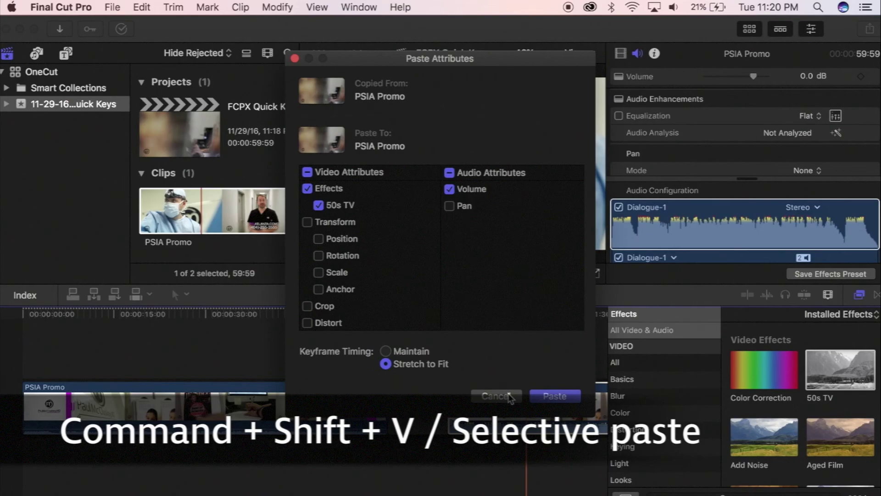
scroll(308, 197, "down", 3)
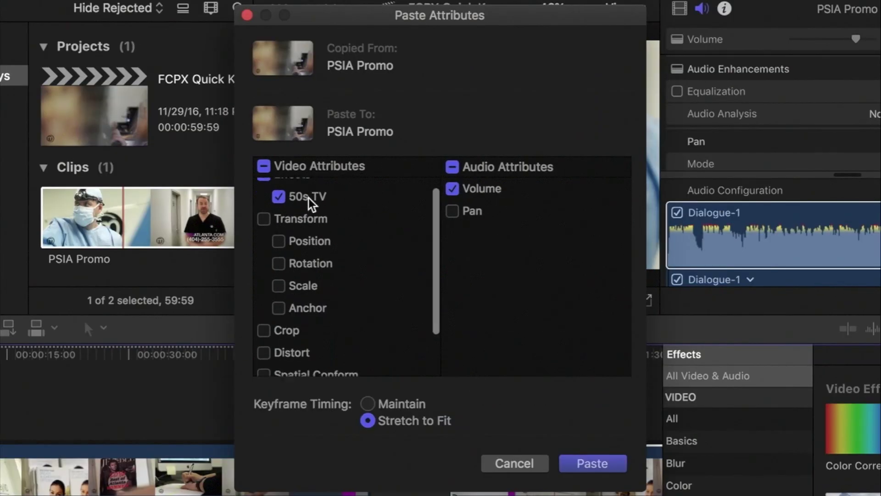
scroll(308, 197, "up", 3)
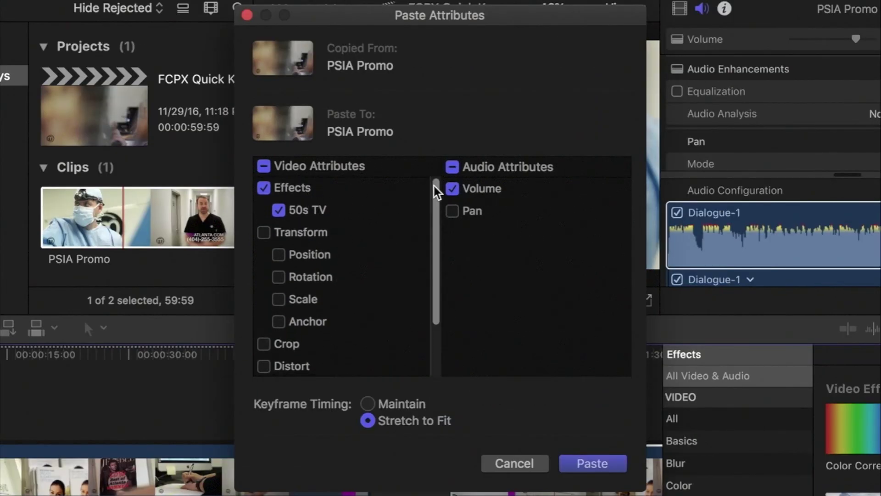
left_click(452, 166)
left_click(452, 167)
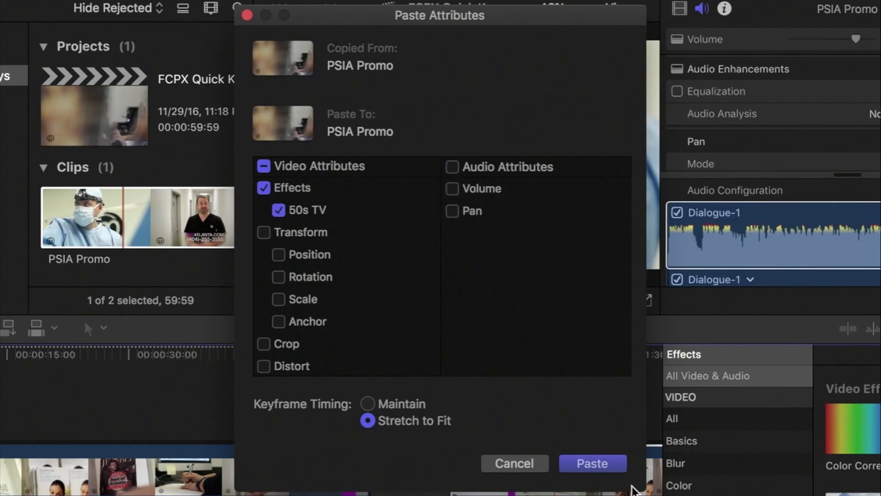
left_click(592, 463)
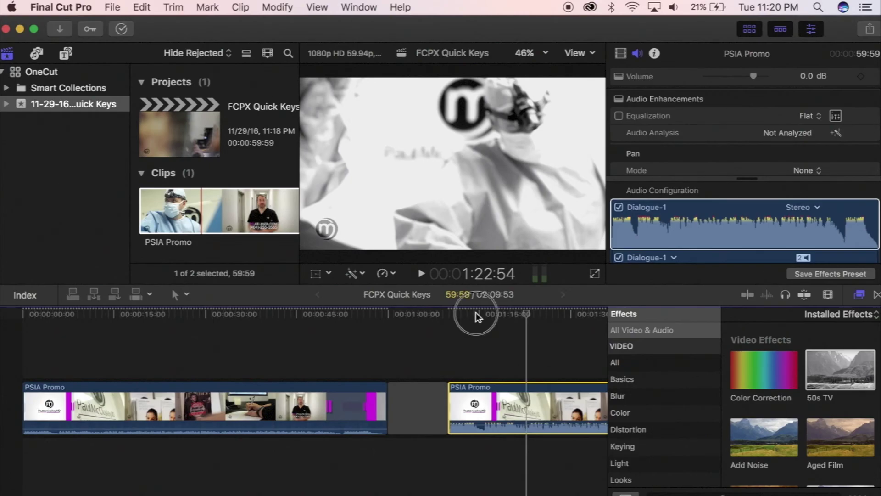
Scrub back to 0:56:34, then undo and redo the pasted attributes
left_click_drag(475, 312, 400, 325)
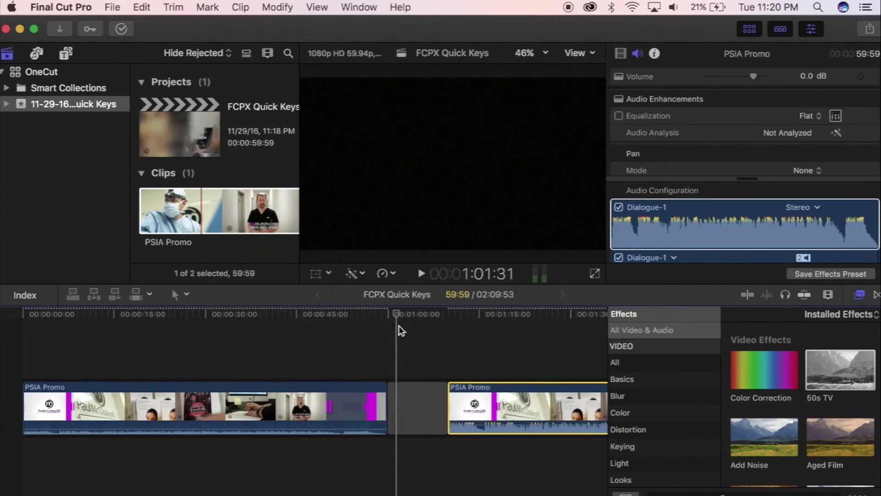
key("cmd+z")
key("cmd+z")
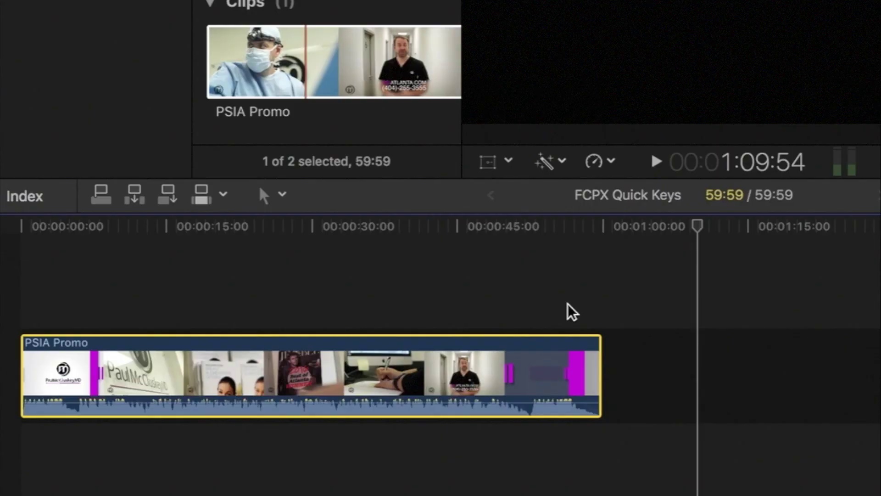
key("d")
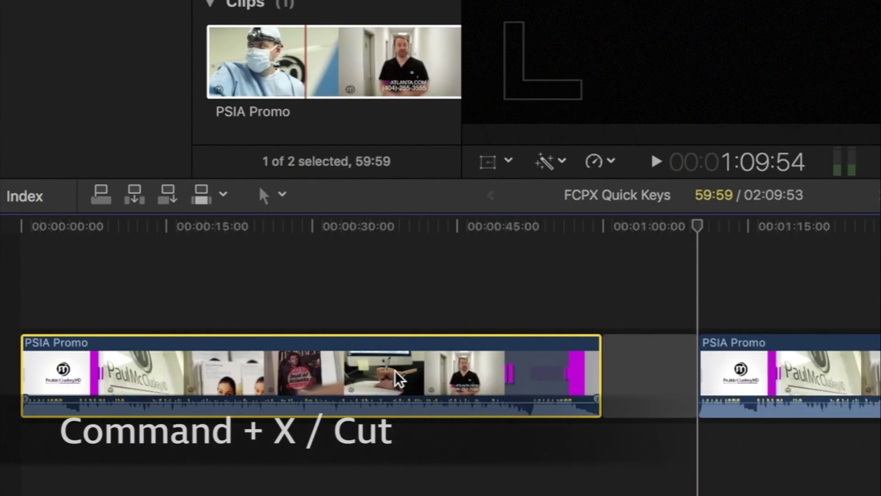
Cut the first PSIA Promo clip, paste it at the project end, and select the leading gap
key("super+x")
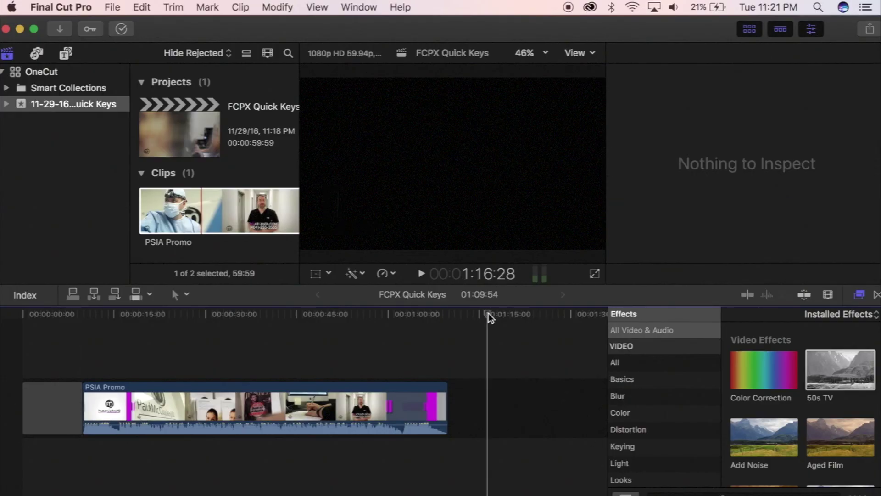
key("super+v")
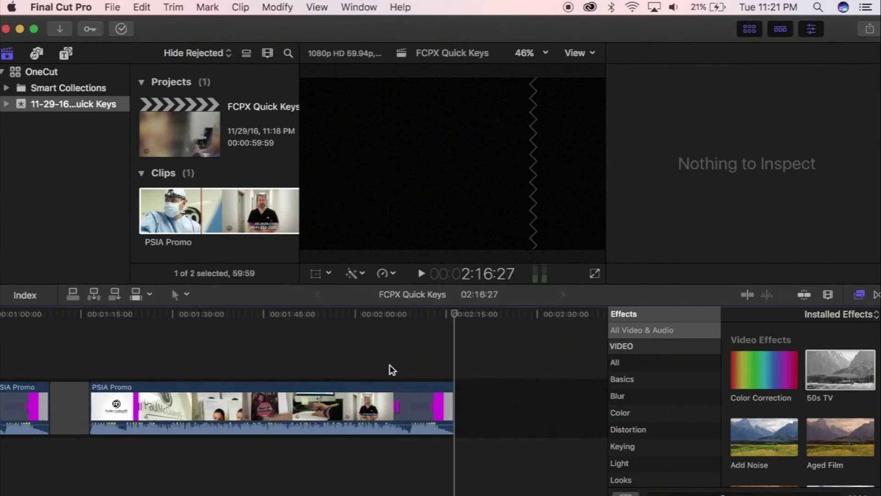
scroll(390, 364, "left", 10)
left_click(77, 398)
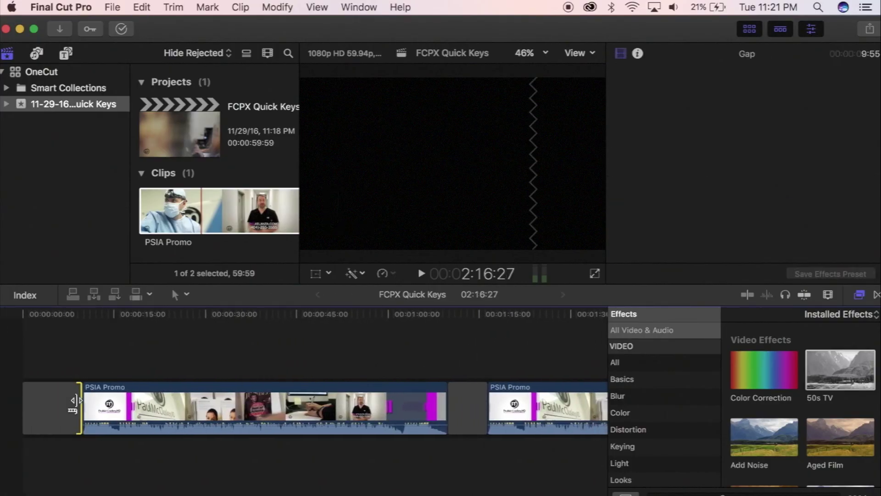
left_click(64, 403)
Delete the leading gap, then mark In and Out points on the PSIA Promo browser clip
key("BackSpace")
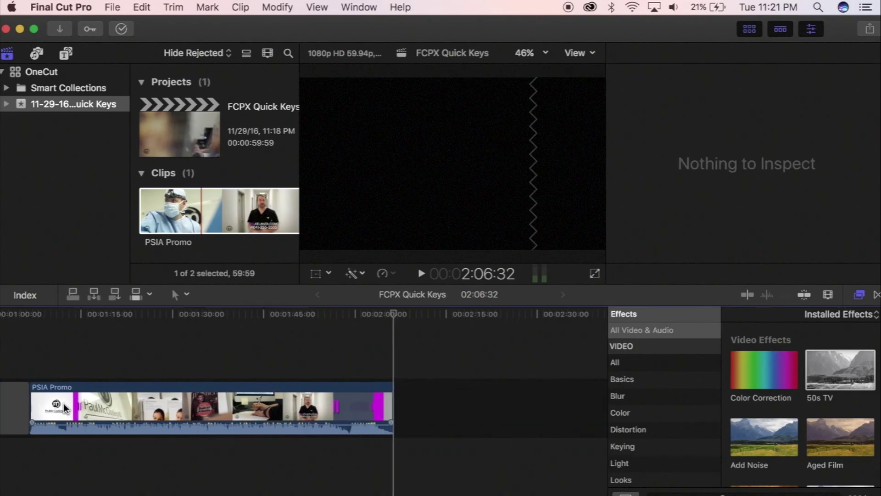
left_click(191, 209)
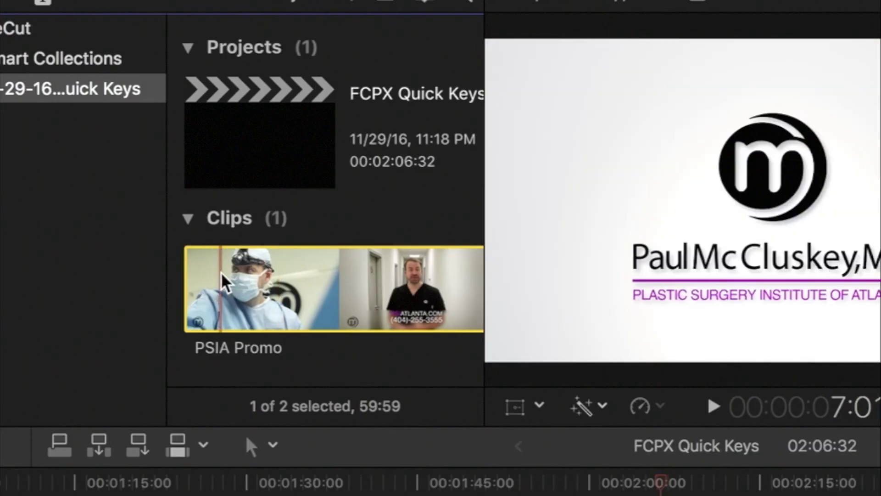
key("space")
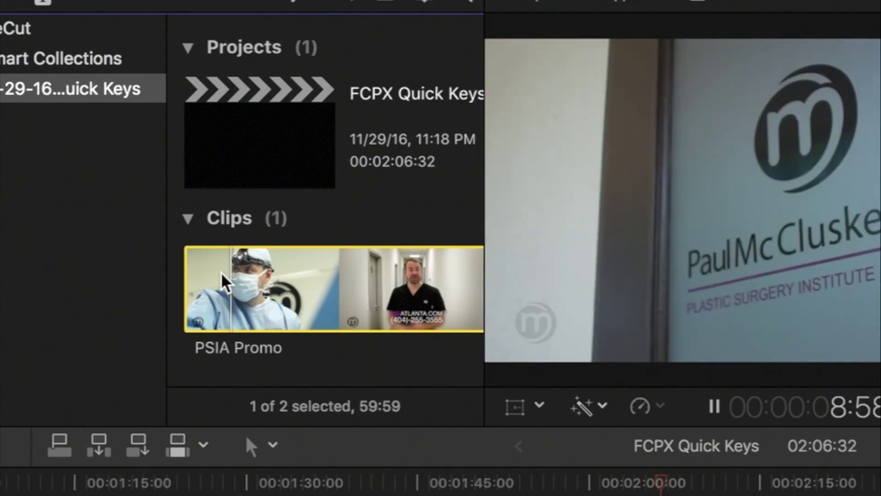
key("i")
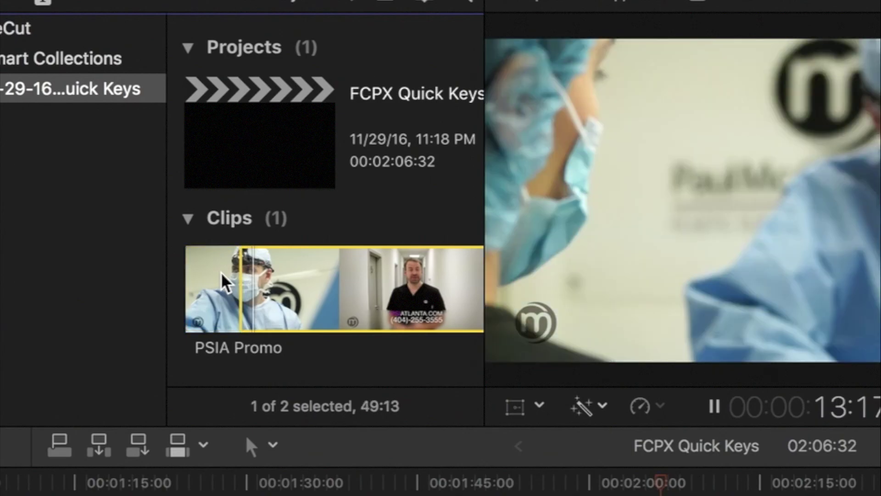
key("o")
key("space")
Connect the marked range to the timeline, remove it, and mark a new range around the desk shot
left_click(416, 495)
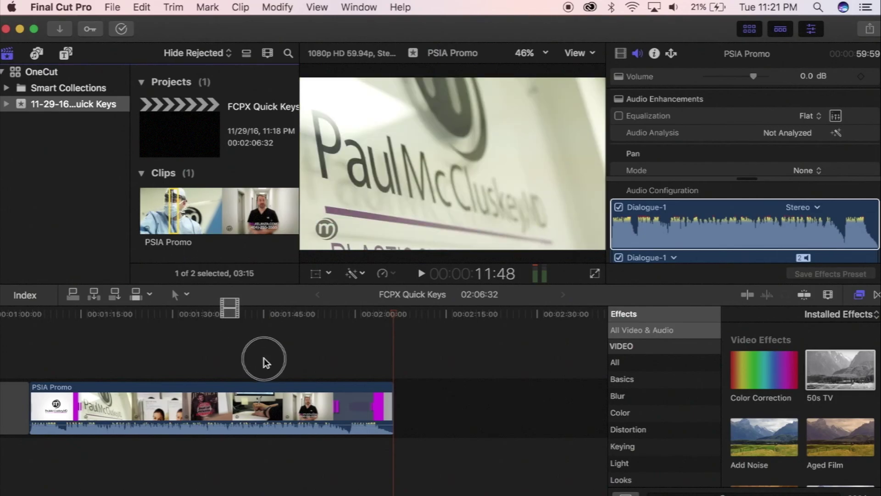
left_click_drag(264, 363, 354, 344)
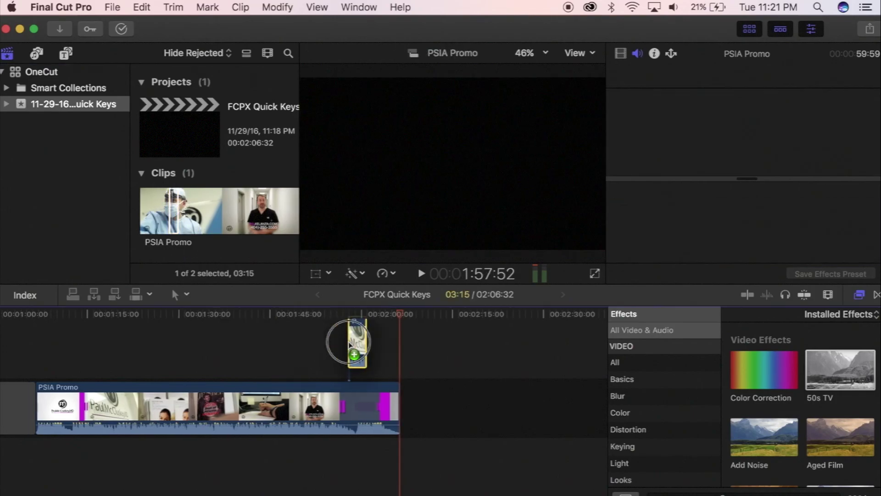
key("Delete")
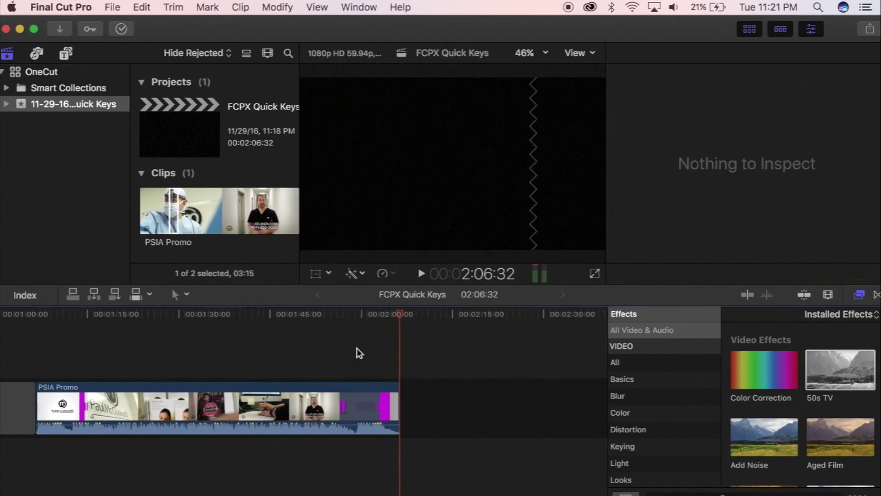
key("super+1")
left_click_drag(211, 204, 239, 212)
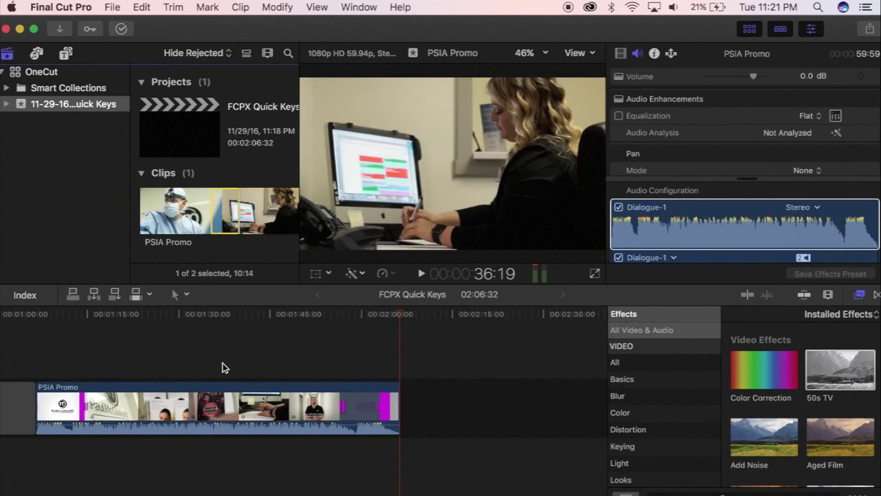
Select the first timeline clip and blade it with Cmd+B at about 24 seconds
scroll(222, 363, "left", 10)
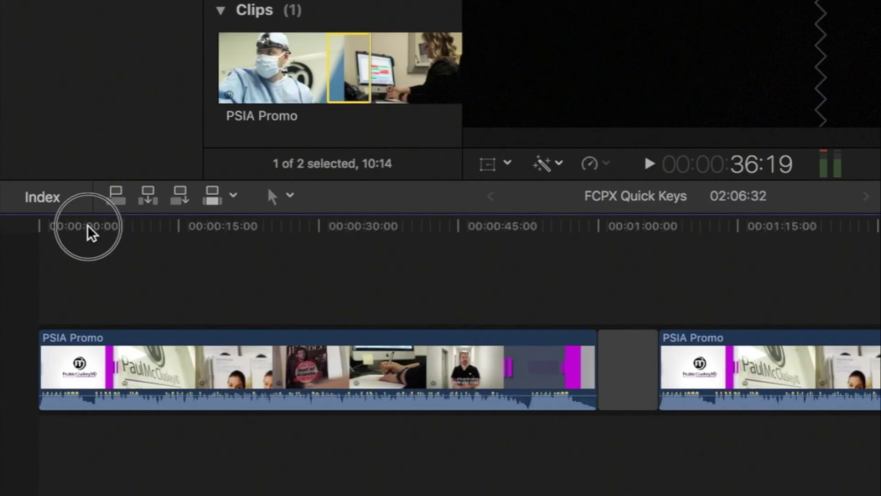
left_click_drag(55, 318, 9, 316)
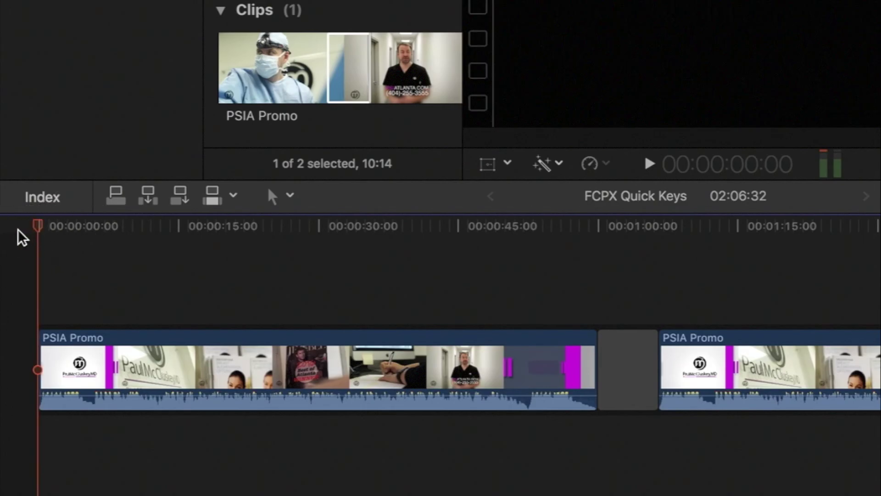
key("c")
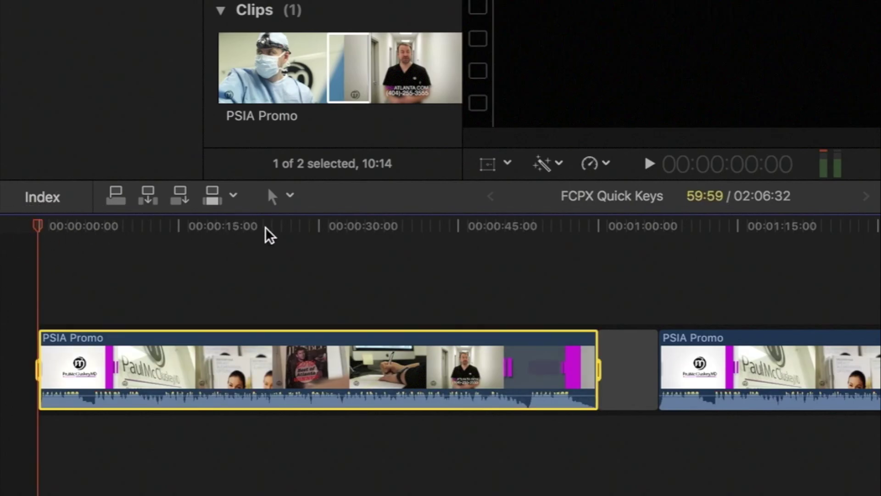
left_click(265, 230)
key("super+b")
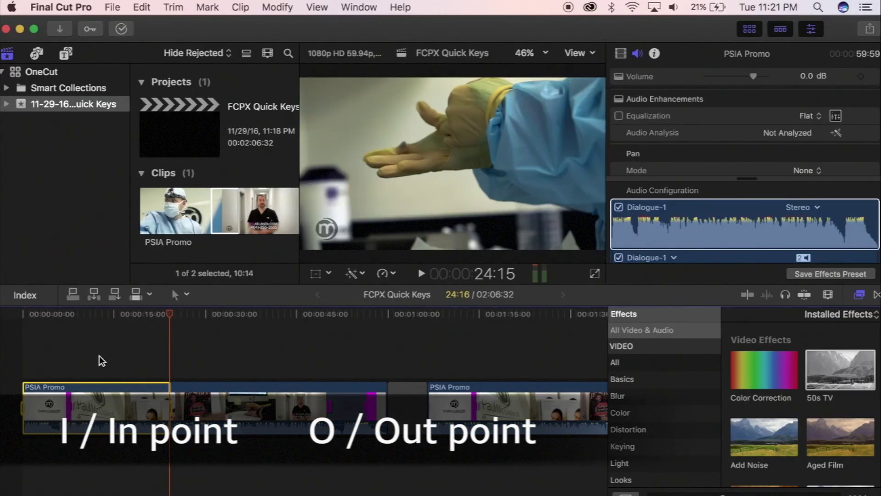
left_click(157, 291)
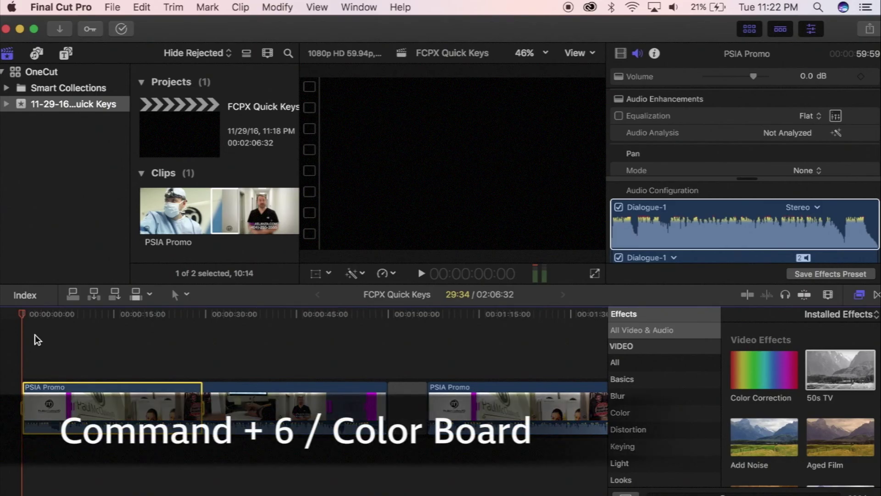
Open the first PSIA Promo clip's Color Board with Command+6, viewing its Exposure, Saturation and Color tabs
left_click(82, 350)
left_click(131, 398)
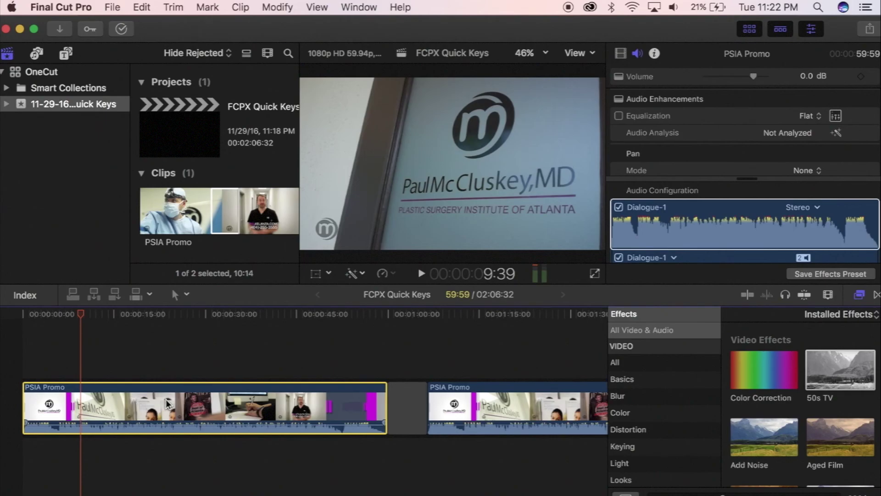
key("super+6")
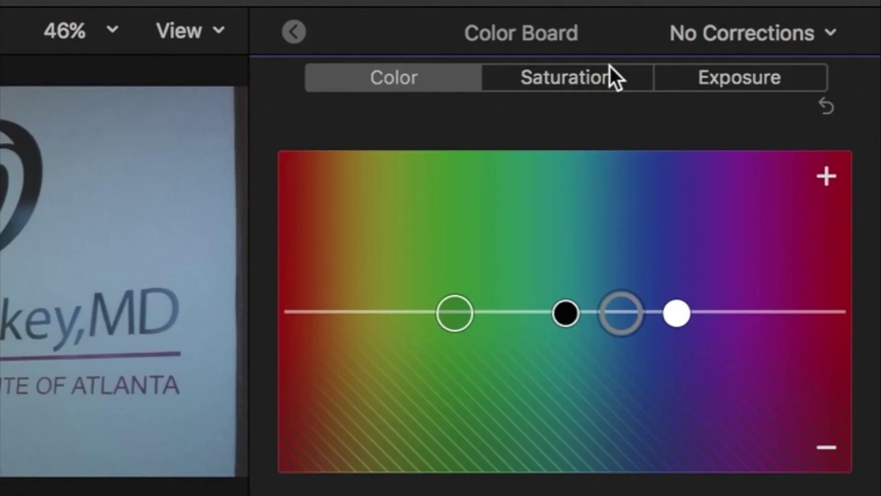
left_click(717, 73)
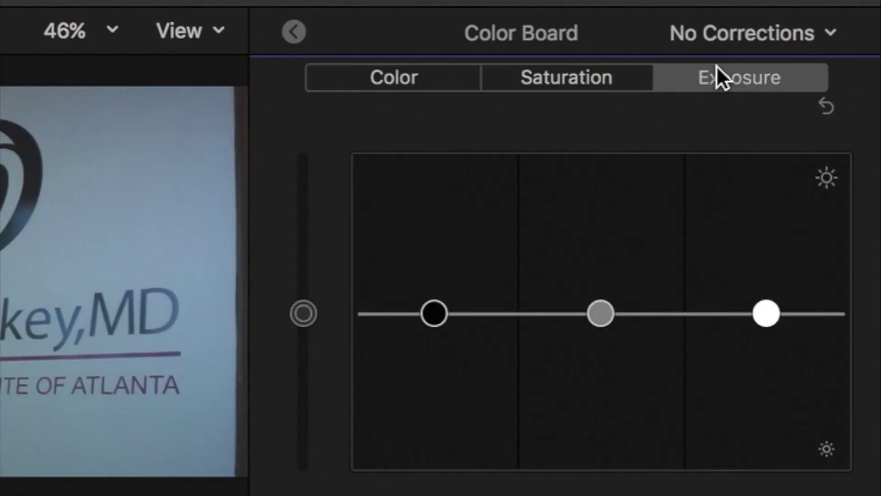
left_click(623, 77)
left_click(404, 79)
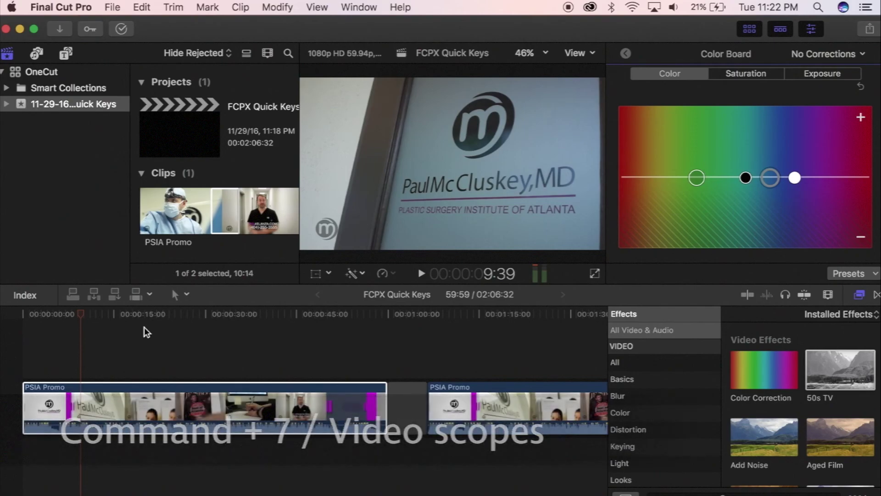
Open the video scopes (Command+7) in a single-scope layout
key("super+7")
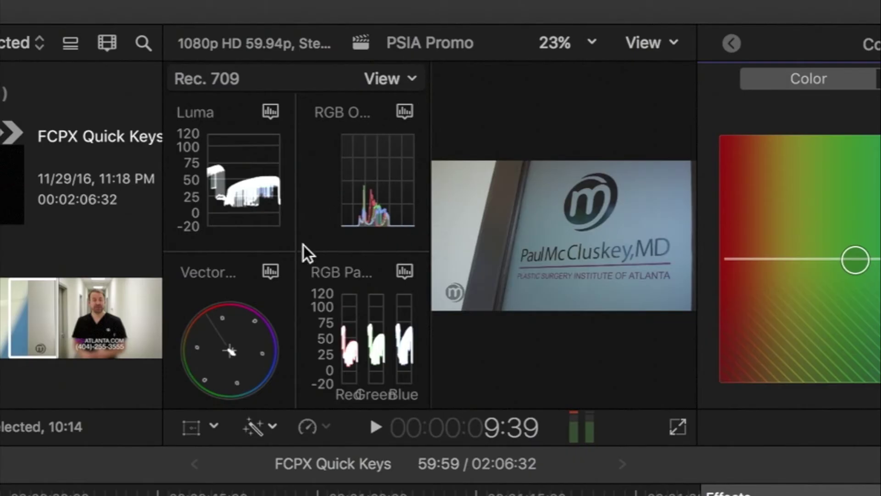
left_click(395, 81)
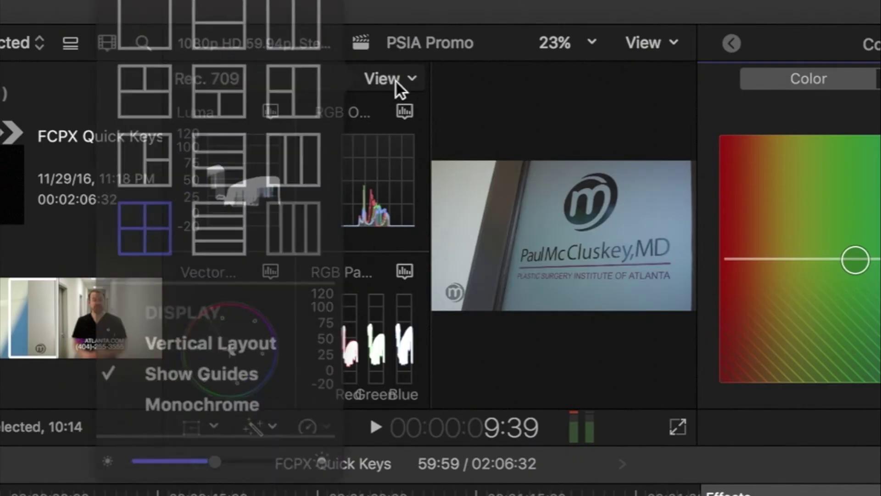
left_click(197, 20)
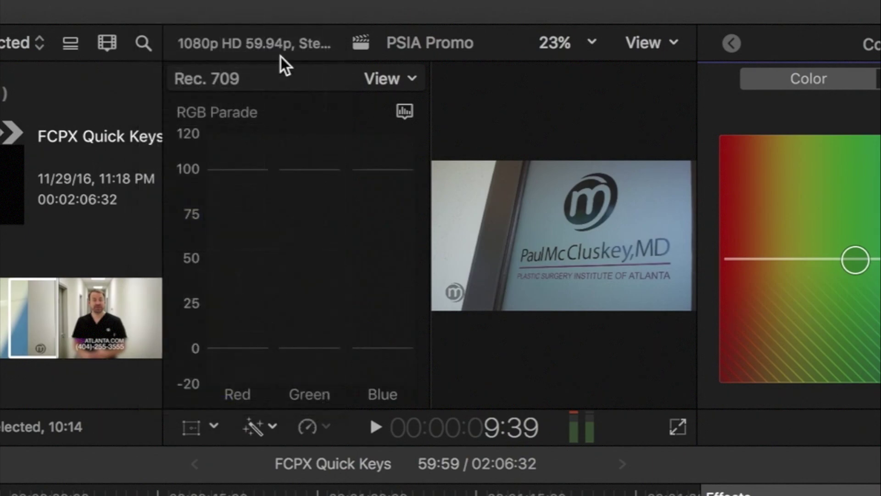
left_click(377, 83)
left_click(377, 82)
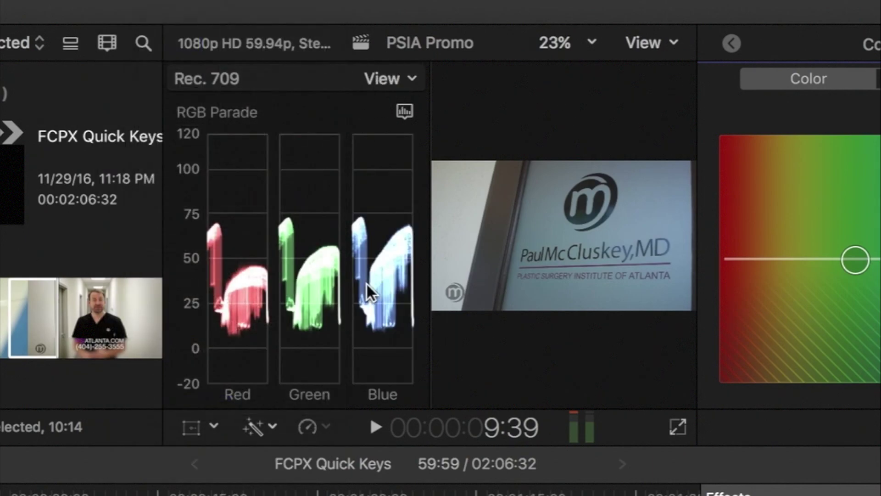
Switch the scope to Luma and back to RGB Parade, then park the playhead near 26:13
left_click(405, 112)
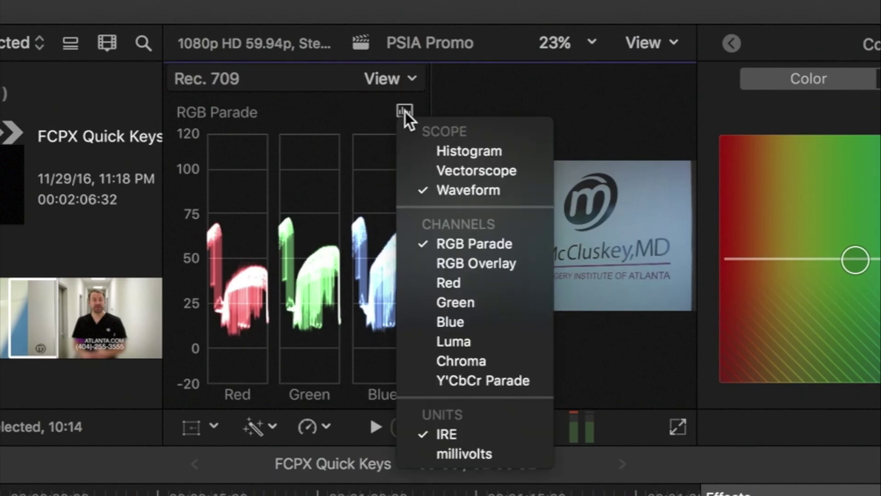
left_click(492, 247)
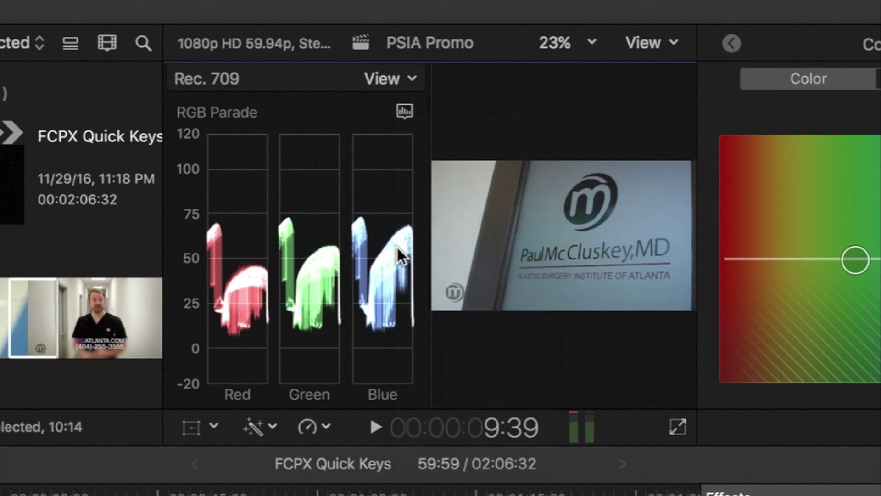
left_click(404, 110)
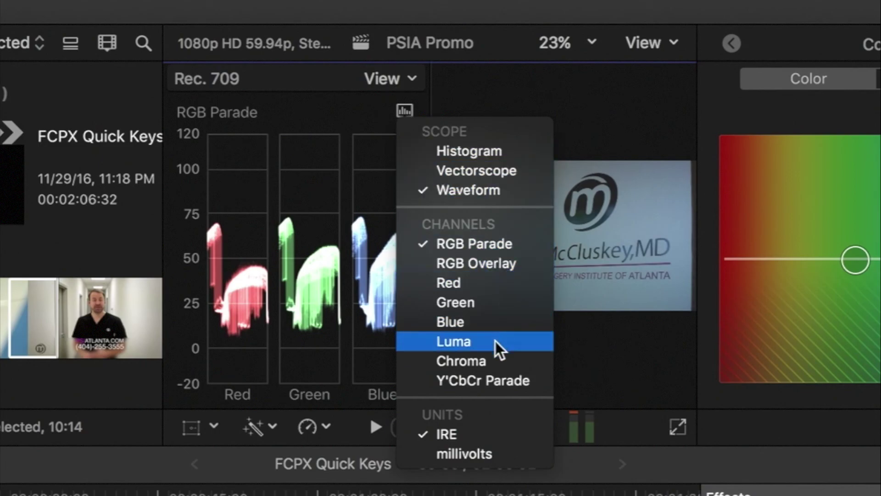
left_click(495, 341)
left_click(402, 114)
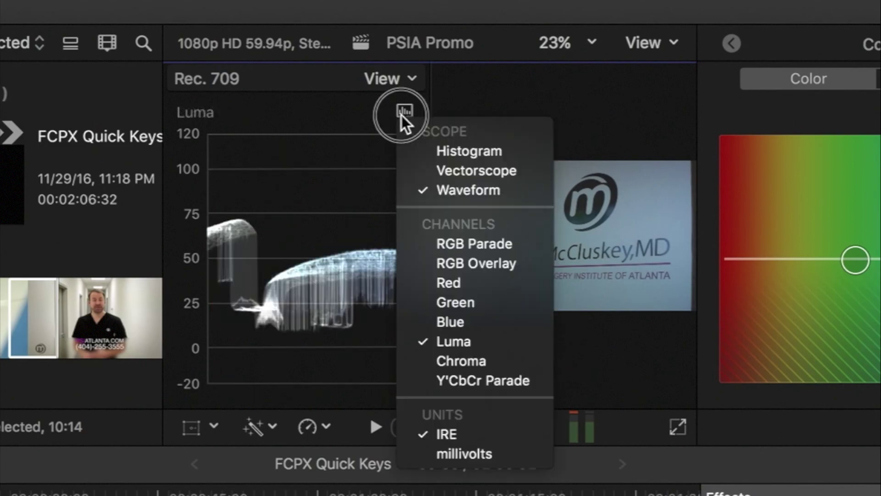
left_click(480, 244)
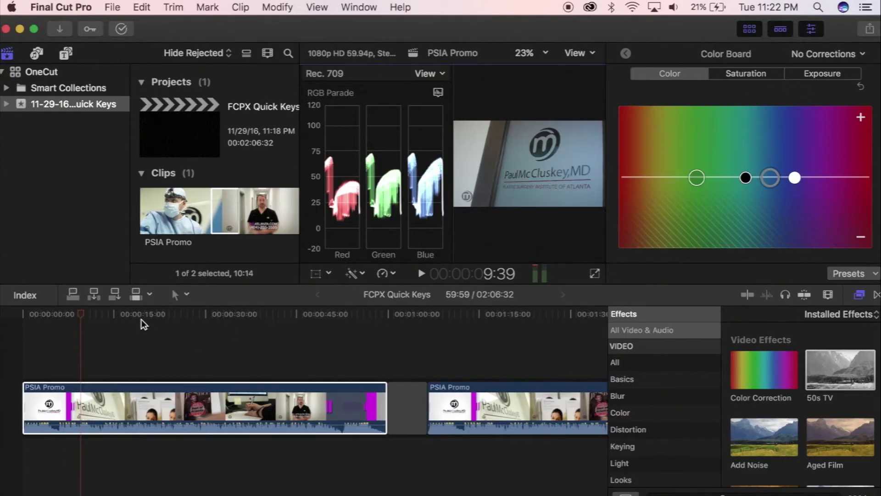
left_click(141, 318)
left_click_drag(153, 311, 182, 316)
left_click(625, 53)
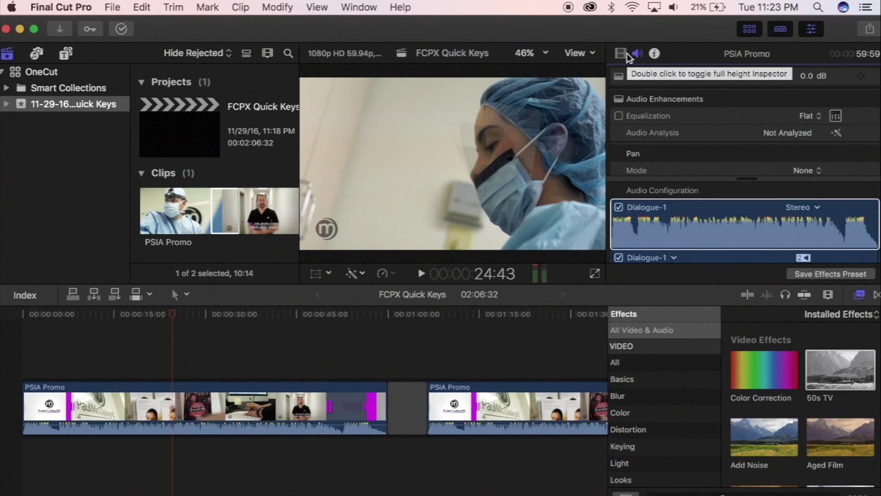
left_click(199, 332)
left_click(205, 320)
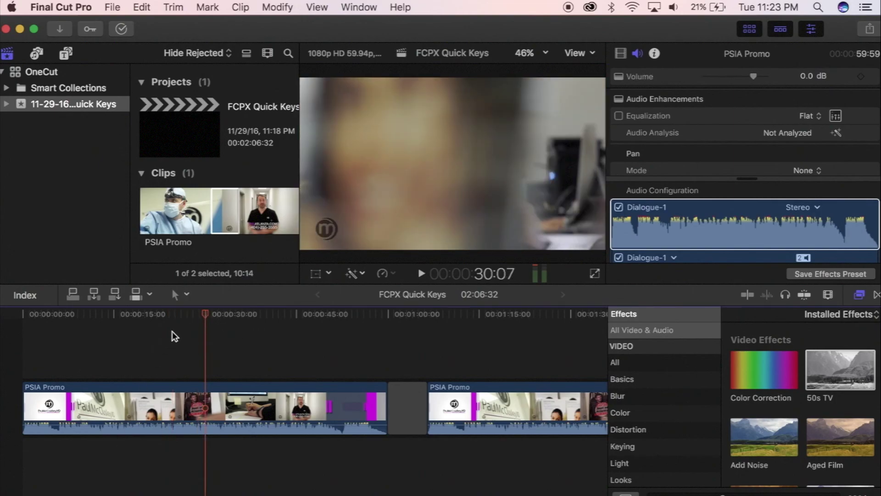
left_click(195, 314)
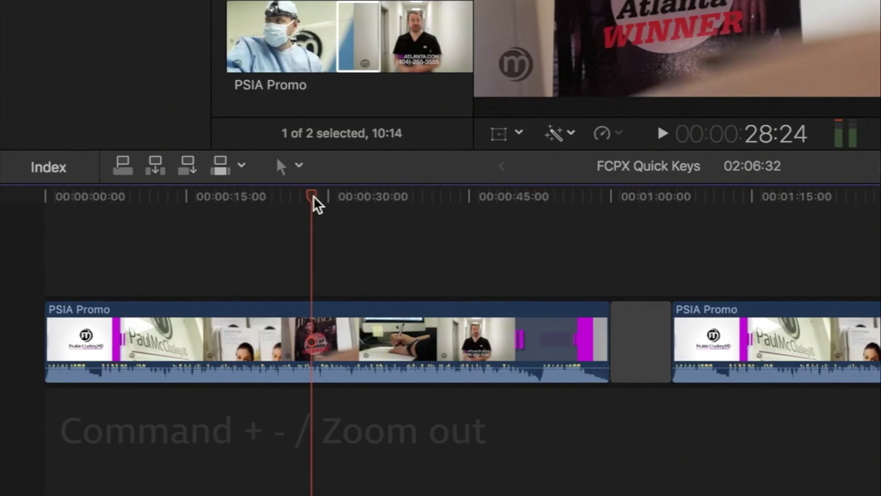
key("super+minus")
key("super+minus")
key("super+minus")
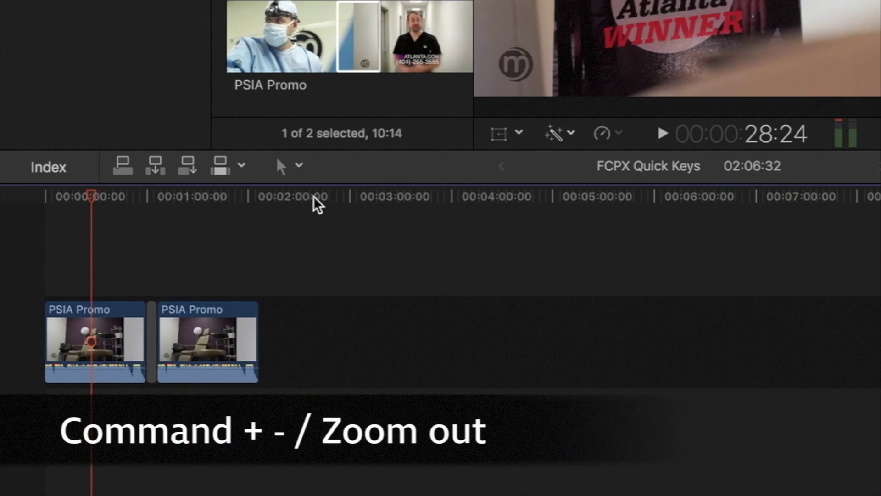
key("super+equal")
key("super+equal")
key("super+equal")
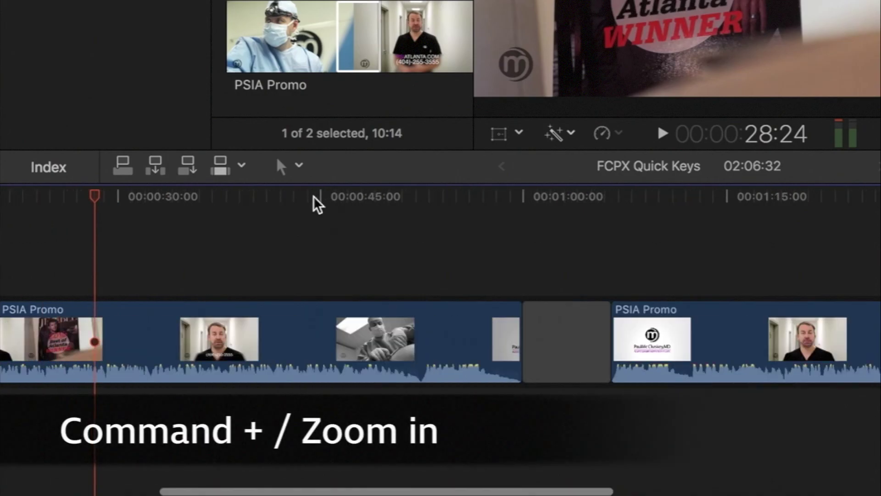
key("super+equal")
key("super+equal")
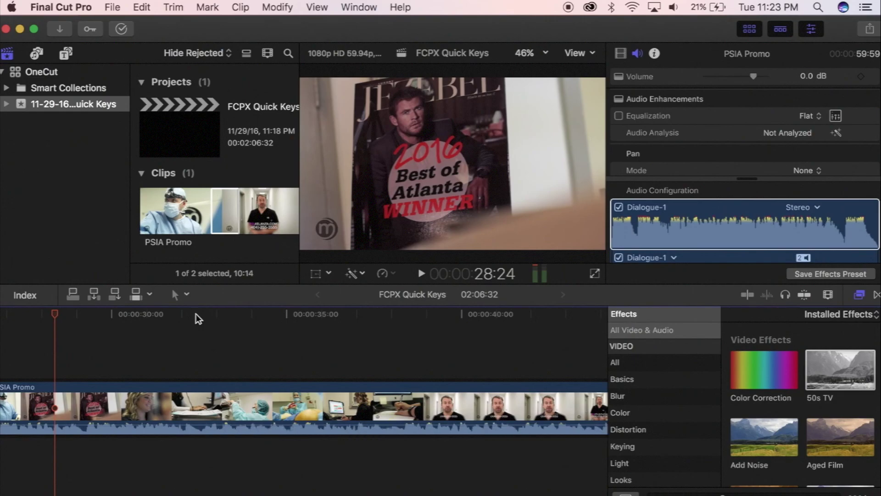
key("super+minus")
key("super+minus")
key("super+minus")
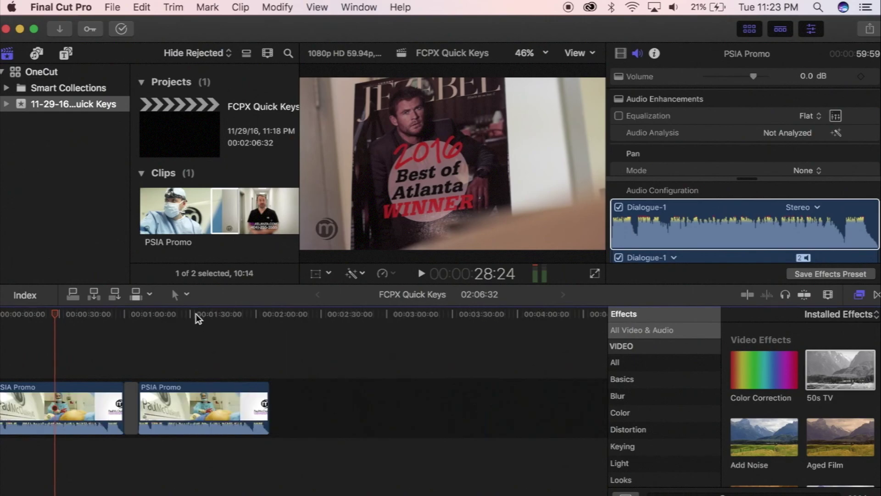
key("super+equal")
key("super+equal")
key("super+equal")
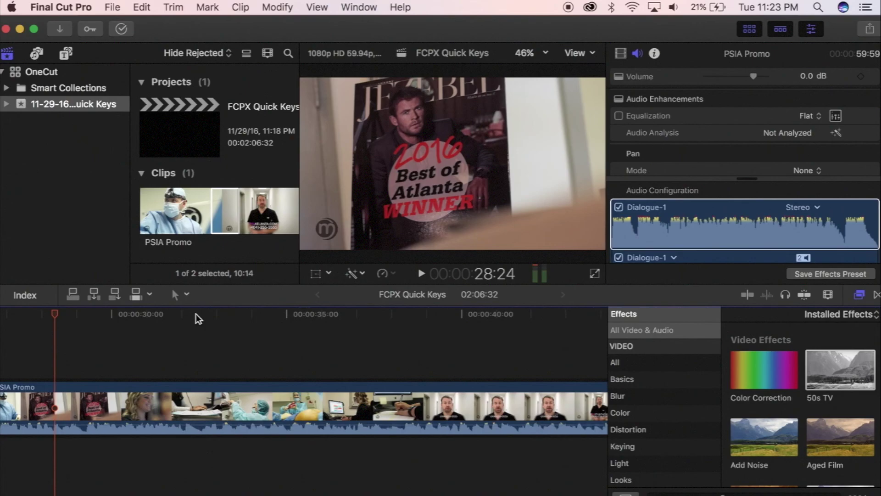
key("super+minus")
key("super+minus")
key("super+minus")
key("super+minus")
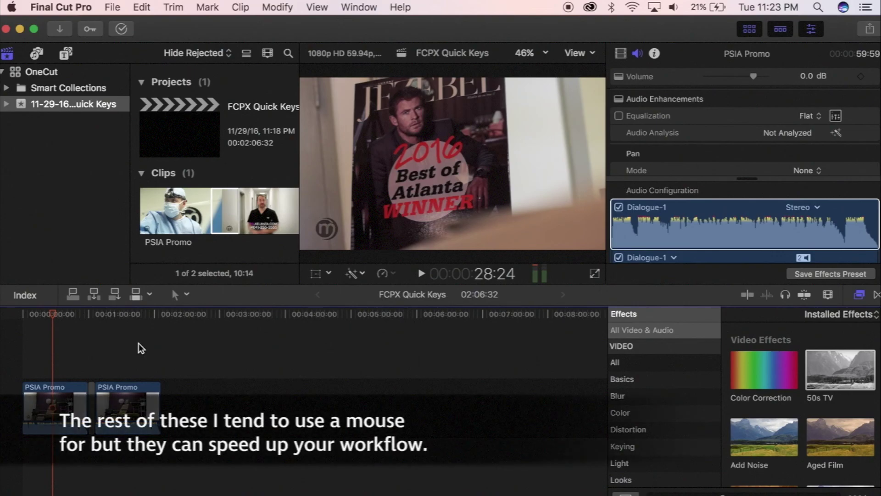
left_click(64, 312)
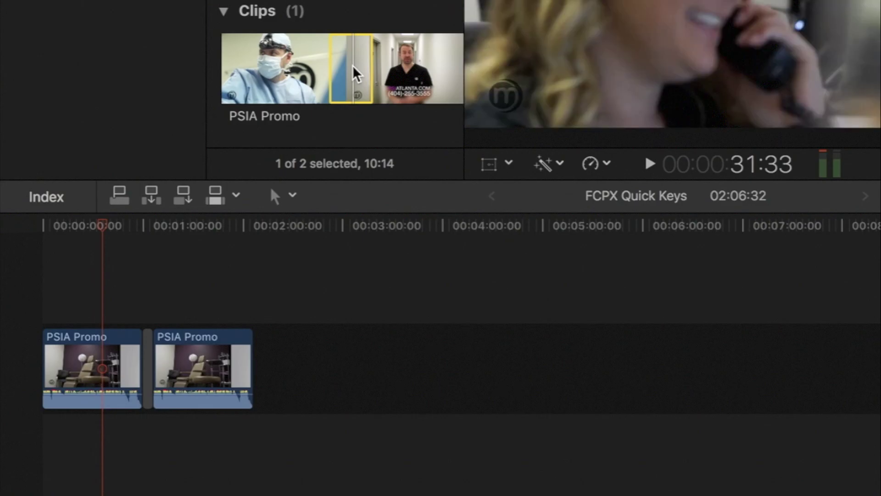
key("q")
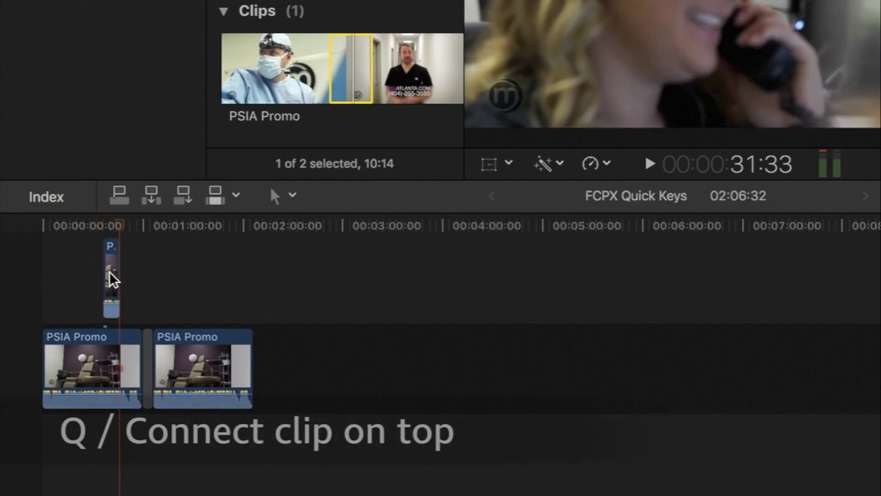
left_click(110, 256)
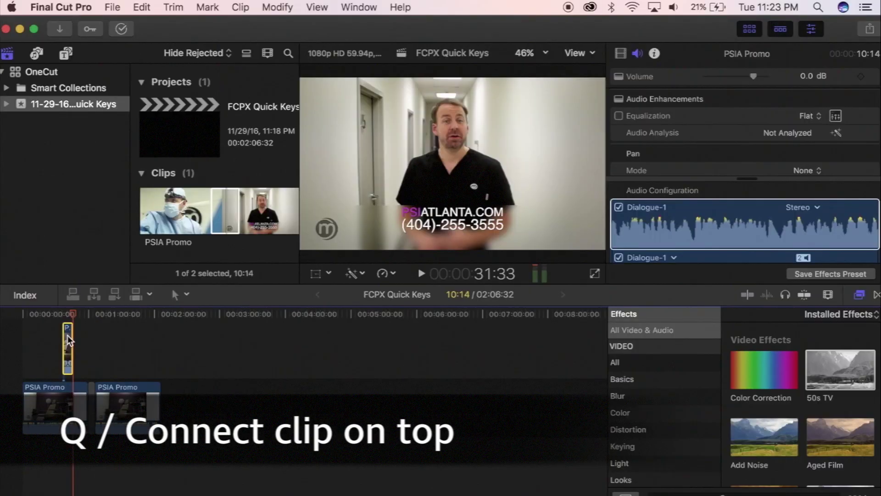
key("Delete")
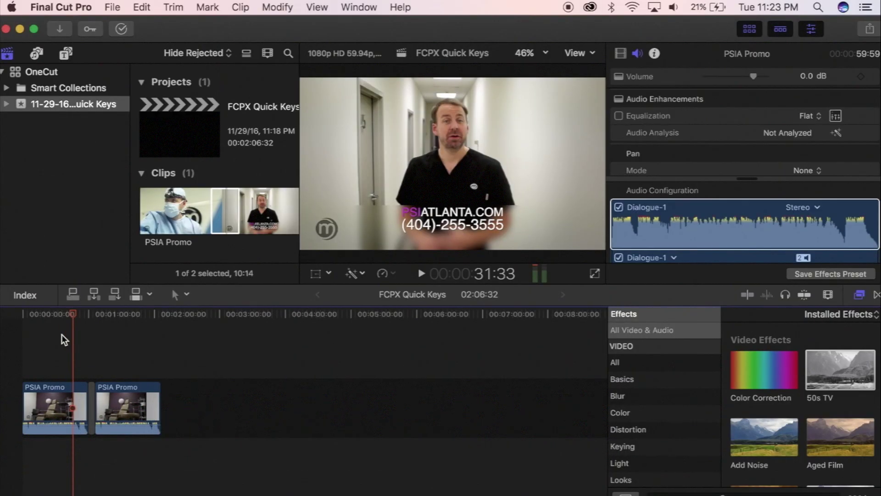
left_click_drag(78, 310, 55, 318)
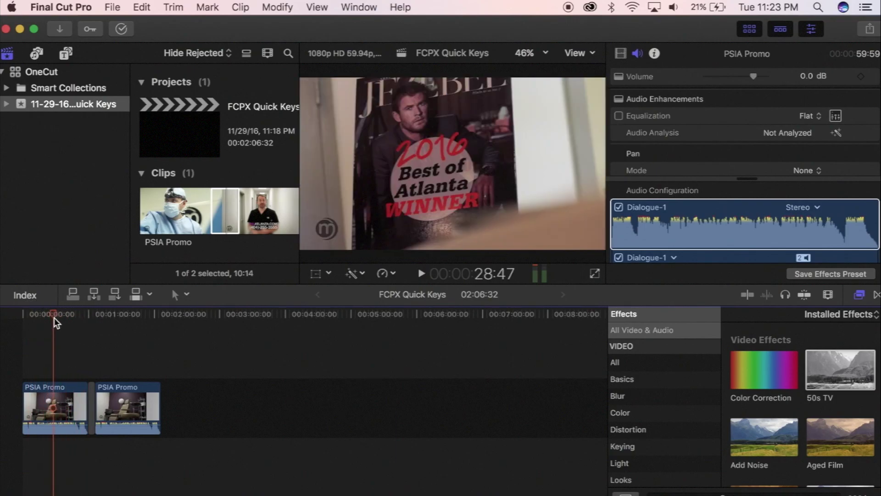
Insert the 10:14 PSIA Promo range at the playhead with W, then fit the 02:16:46 project in view
left_click(224, 216)
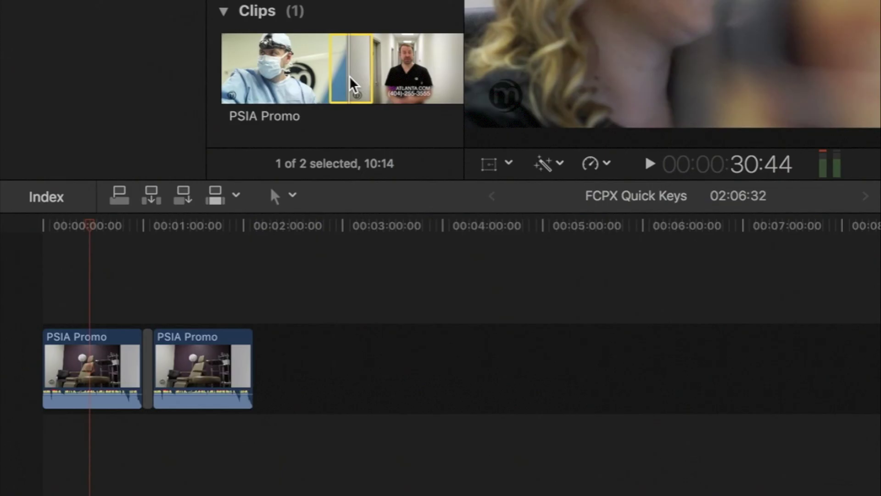
key("w")
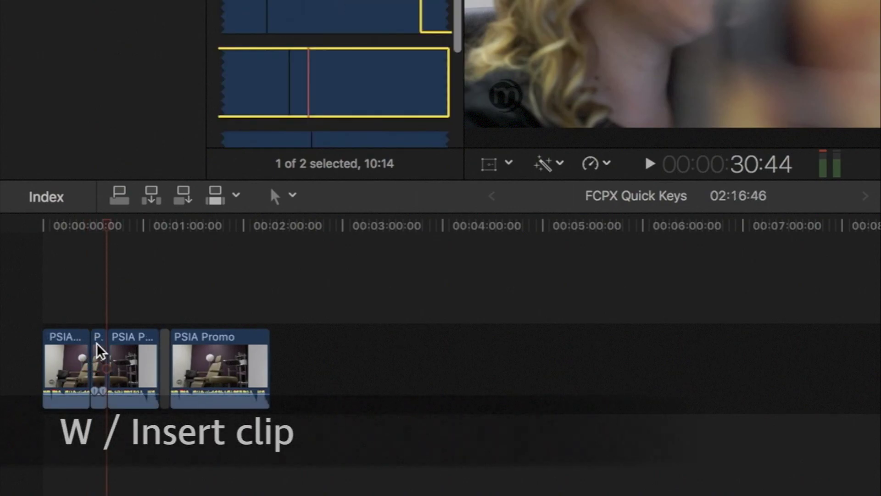
left_click(100, 337)
key("shift+z")
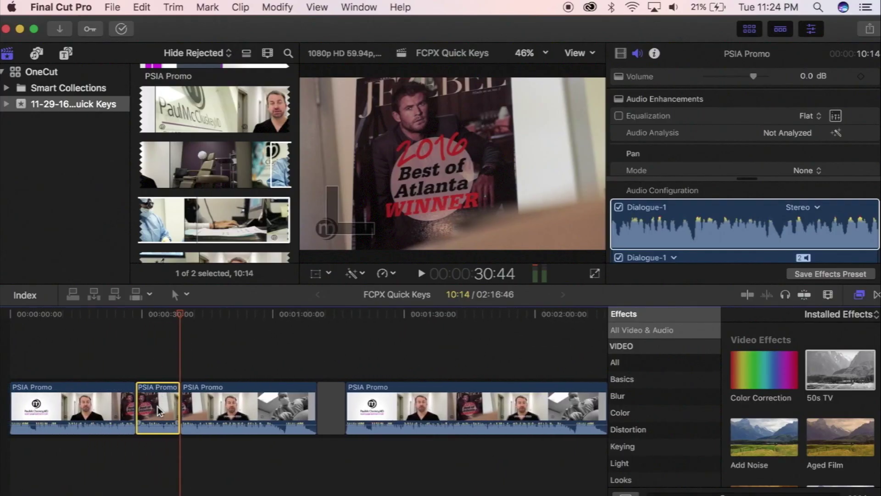
Delete the inserted 10:14 clip and switch the browser to compact thumbnails
key("Delete")
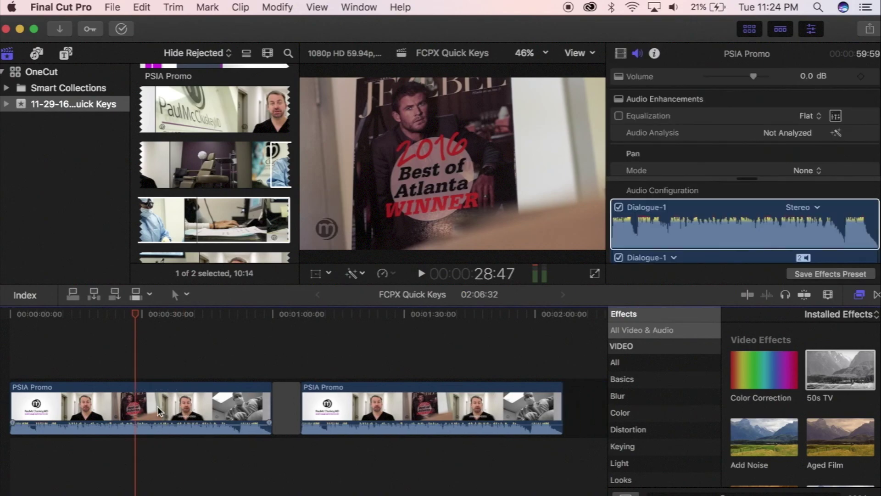
left_click(282, 166)
key("super+minus")
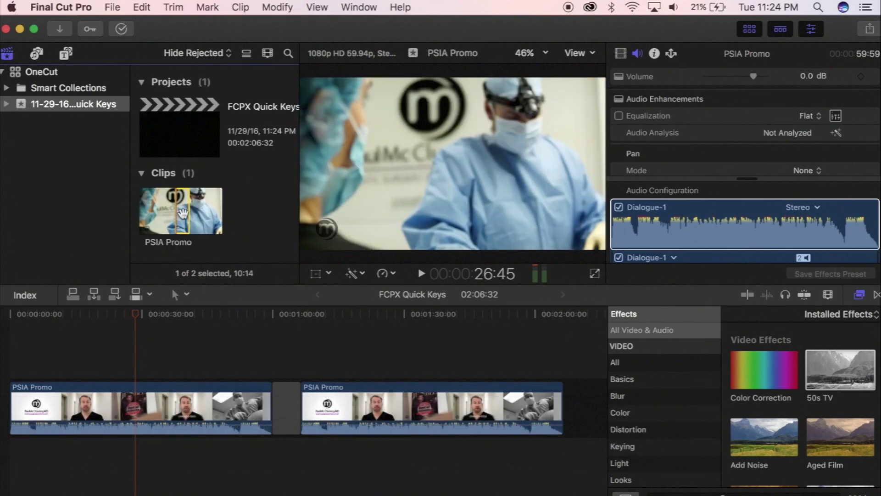
Append PSIA Promo to the project's end twice, undoing and deleting each appended clip
key("e")
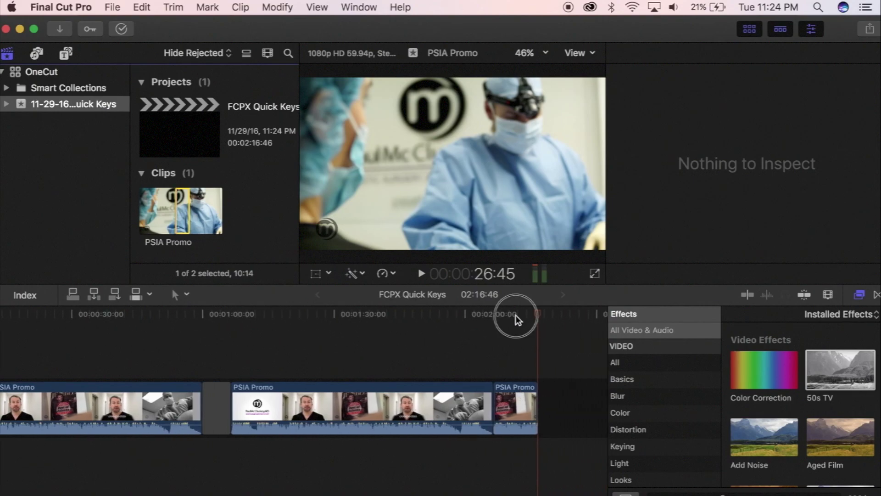
left_click(515, 315)
left_click_drag(515, 315, 505, 329)
key("super+z")
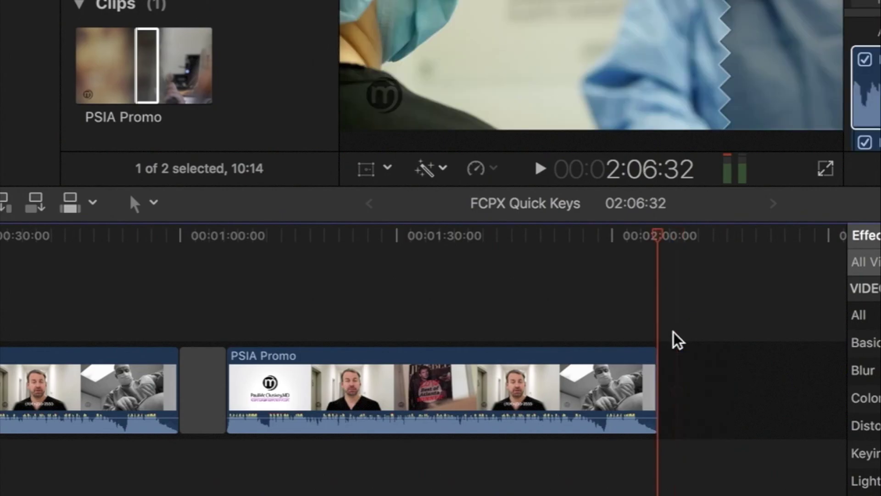
left_click(154, 61)
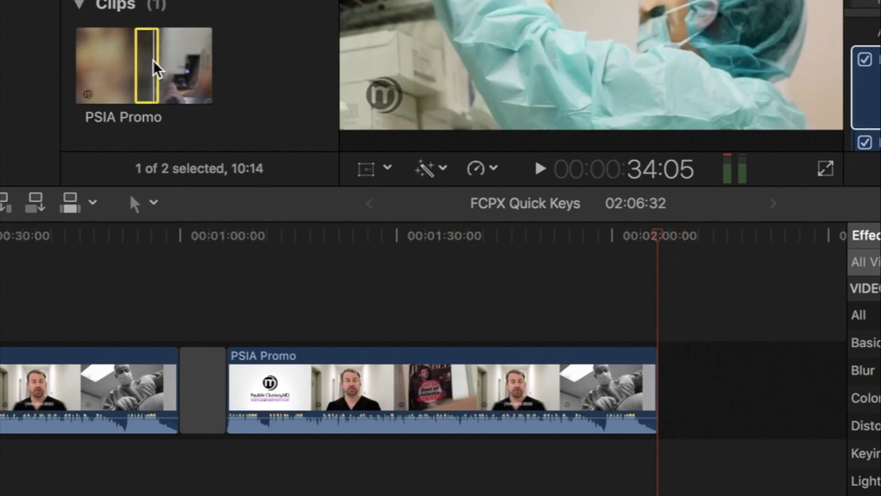
key("e")
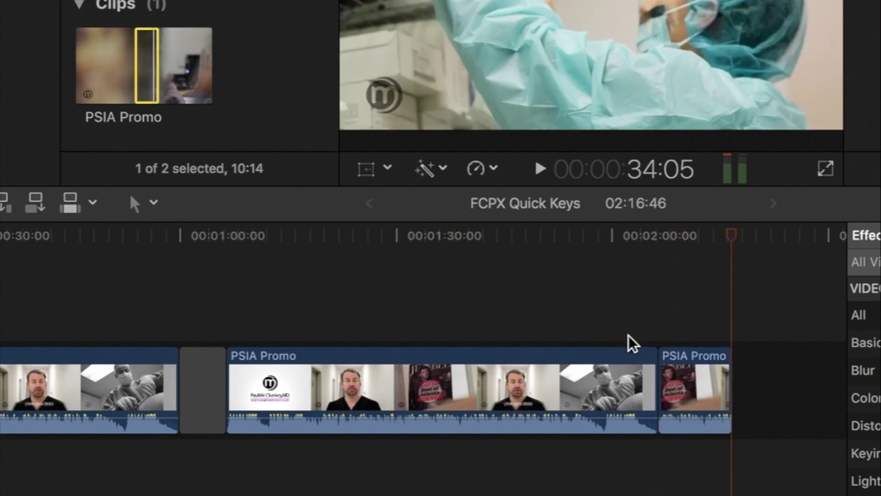
left_click(692, 380)
key("Delete")
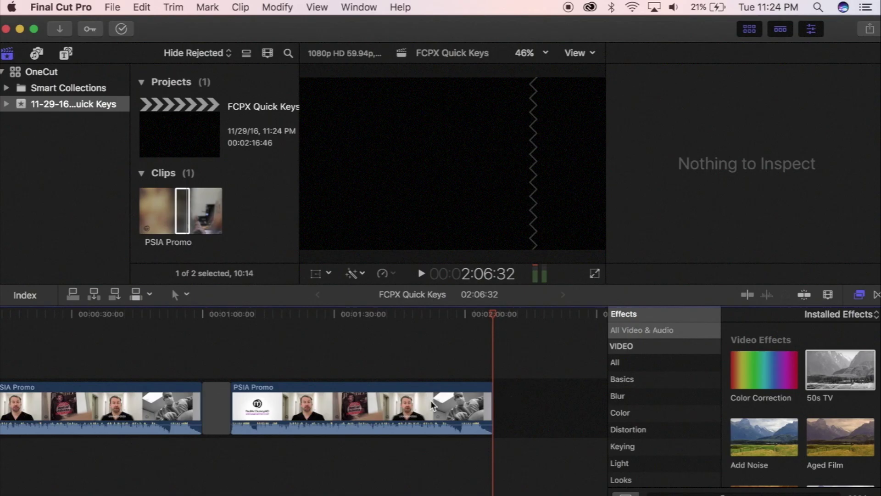
Overwrite the second clip from 01:20:16 after undoing a trial insert, then drag a source range above it
left_click(291, 317)
key("d")
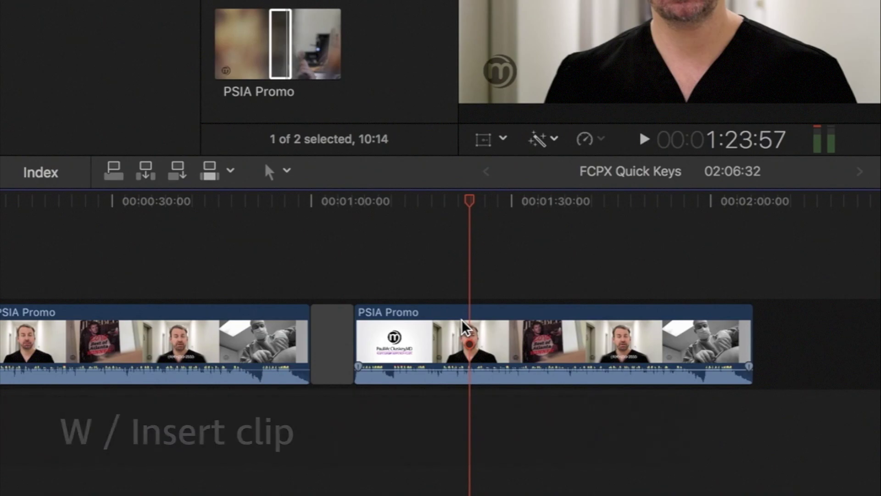
key("w")
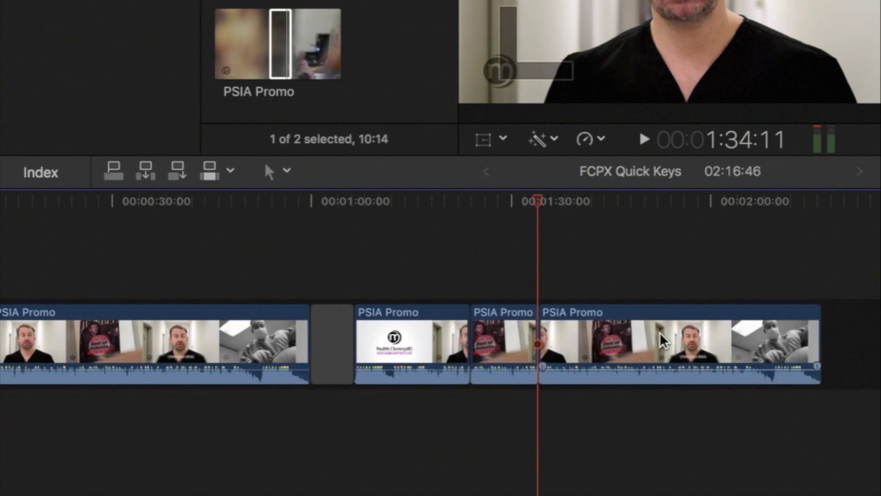
key("super+z")
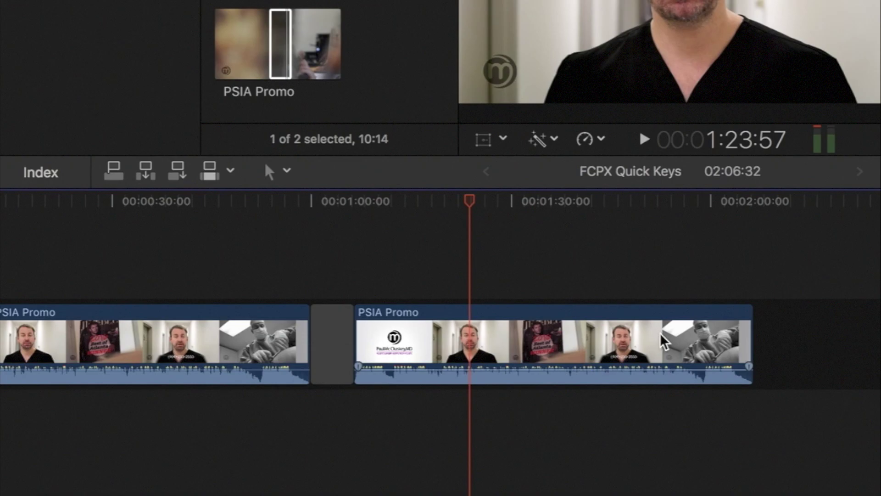
key("d")
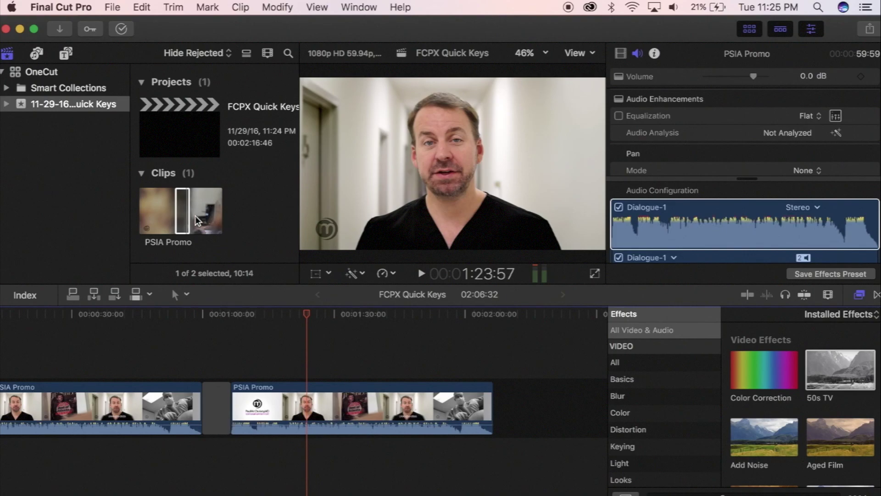
left_click_drag(192, 216, 240, 348)
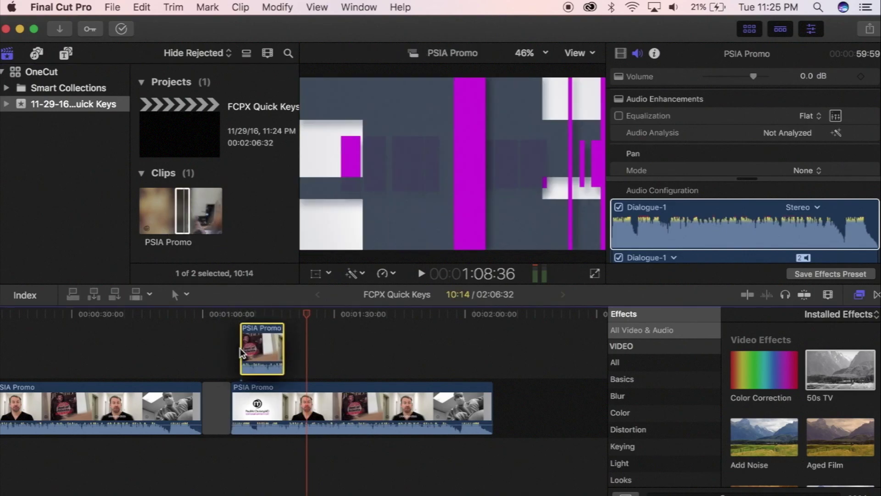
left_click(240, 348)
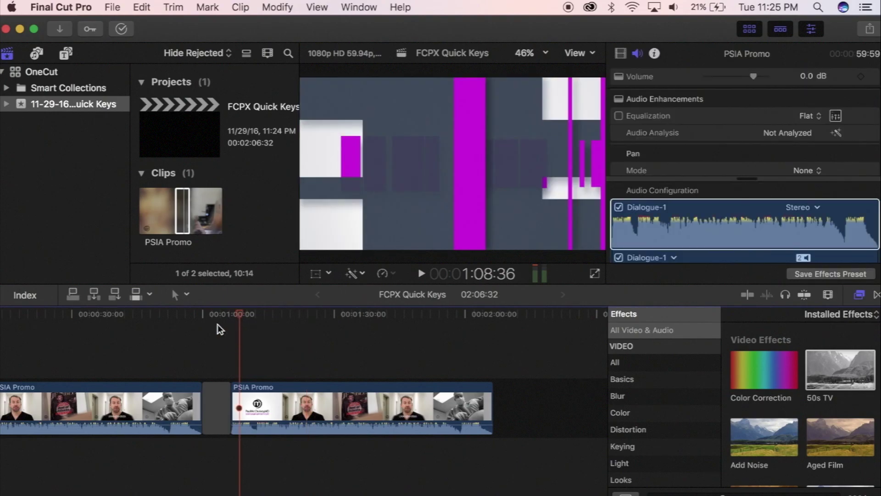
left_click(254, 200)
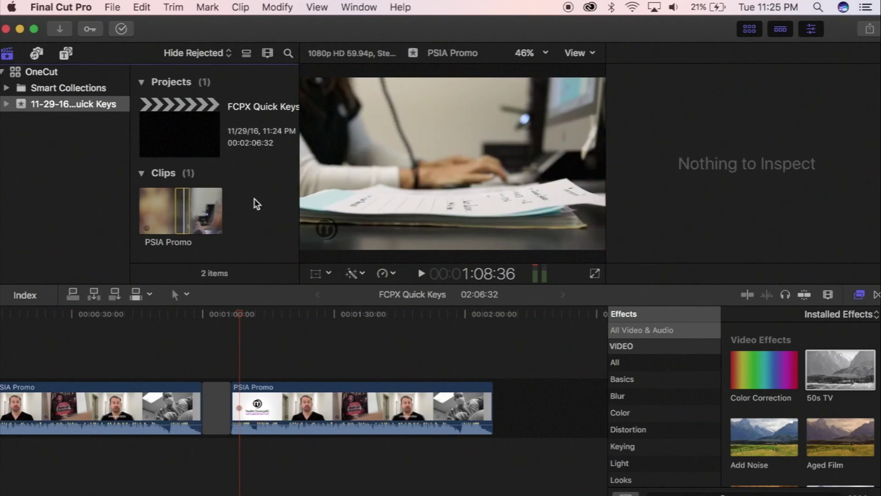
key("super+n")
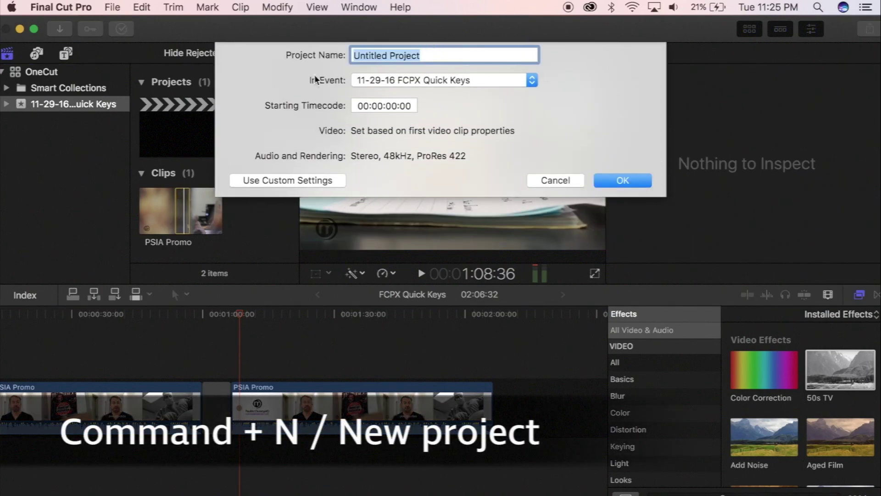
left_click(552, 181)
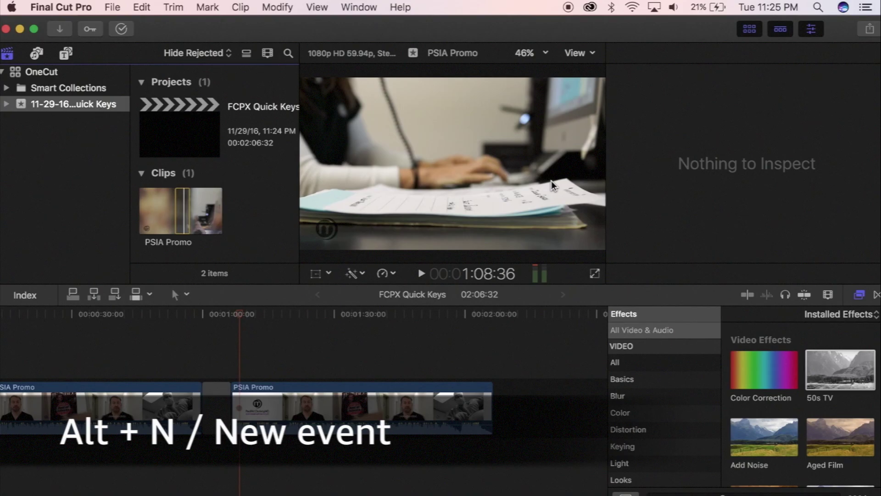
key("alt+n")
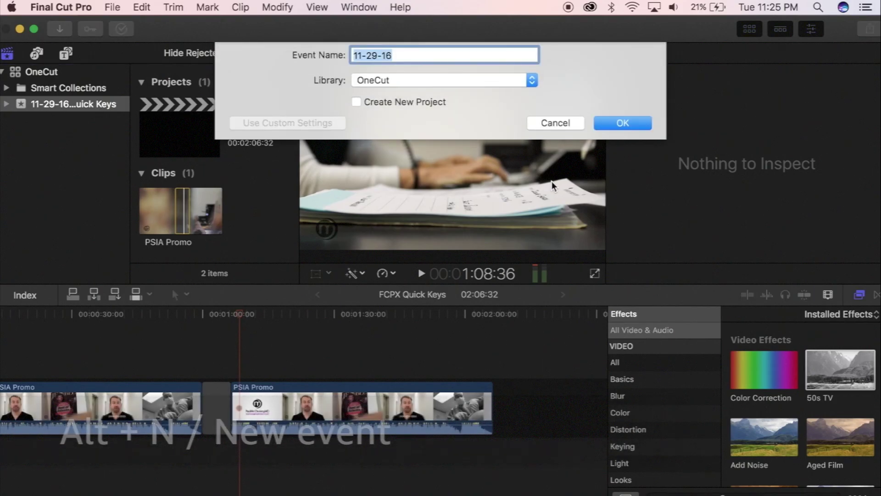
left_click(540, 119)
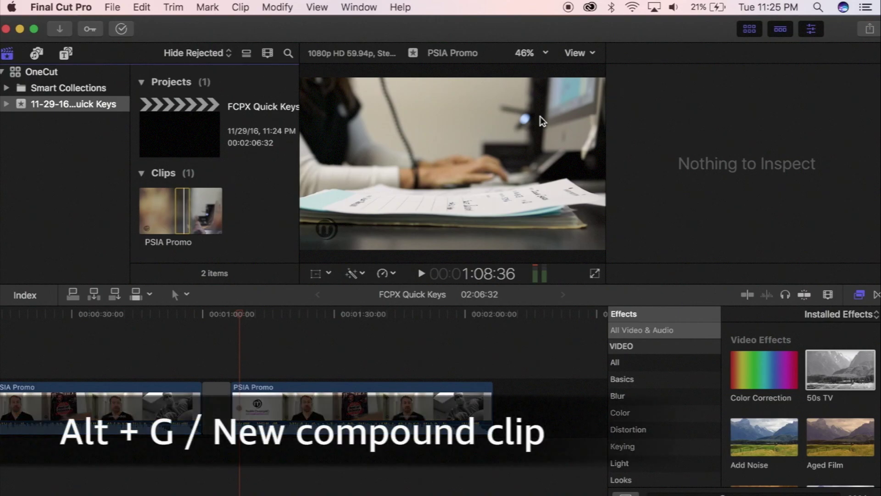
key("alt+g")
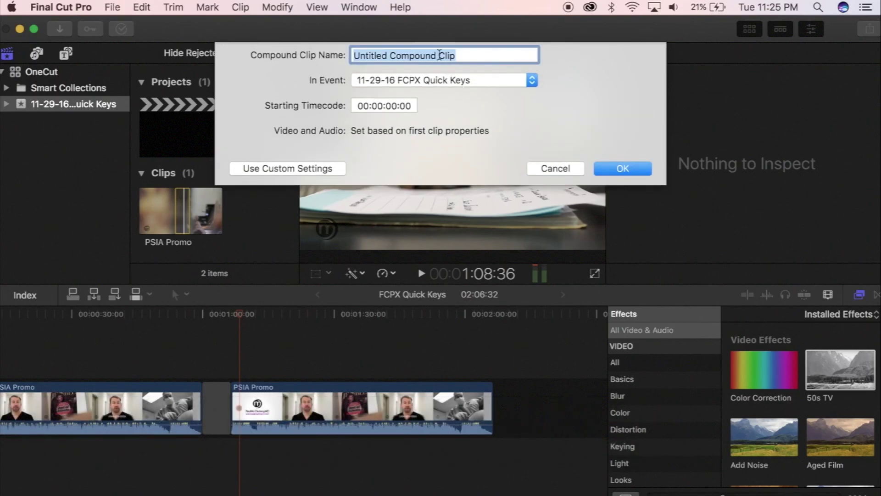
left_click(556, 168)
scroll(343, 421, "left", 5)
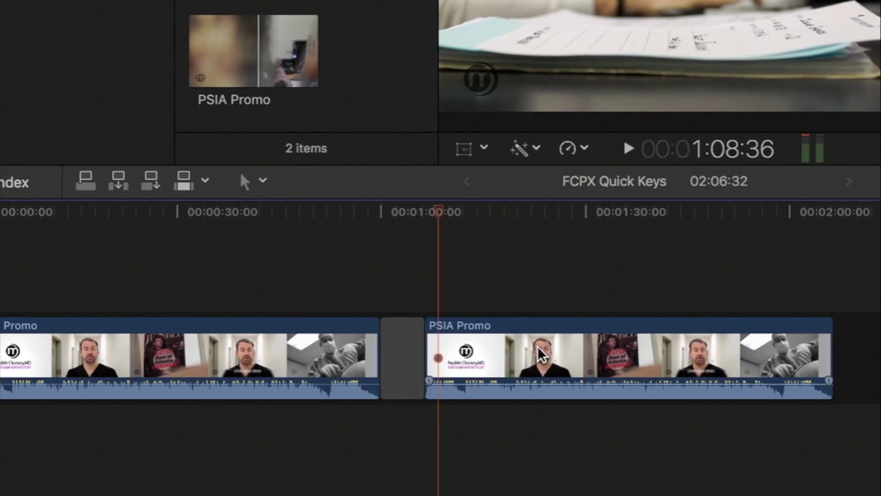
left_click(541, 355)
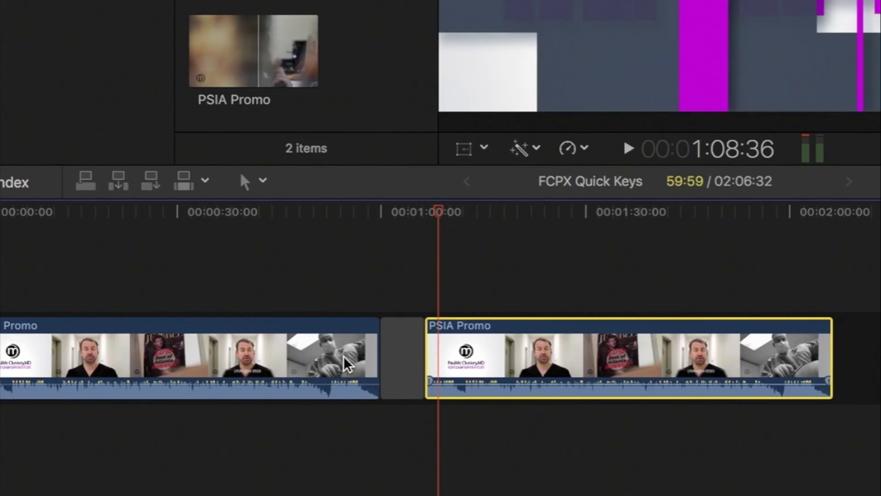
key("super+a")
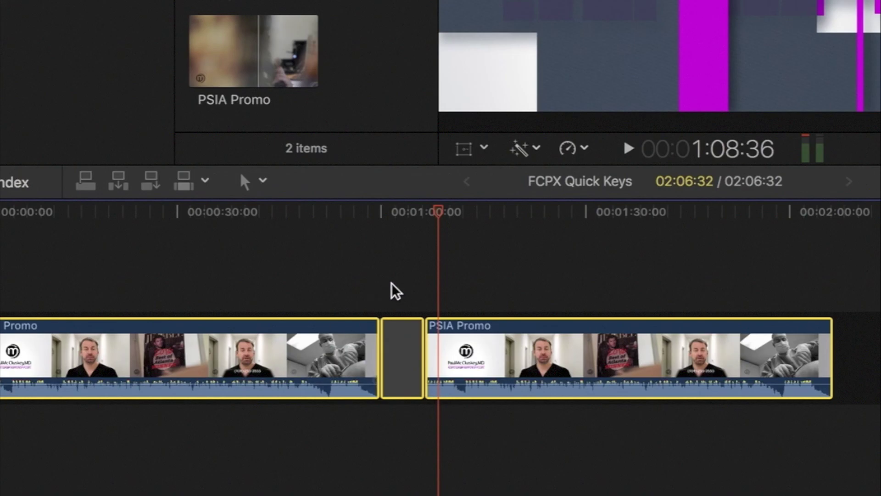
scroll(393, 291, "left", 2)
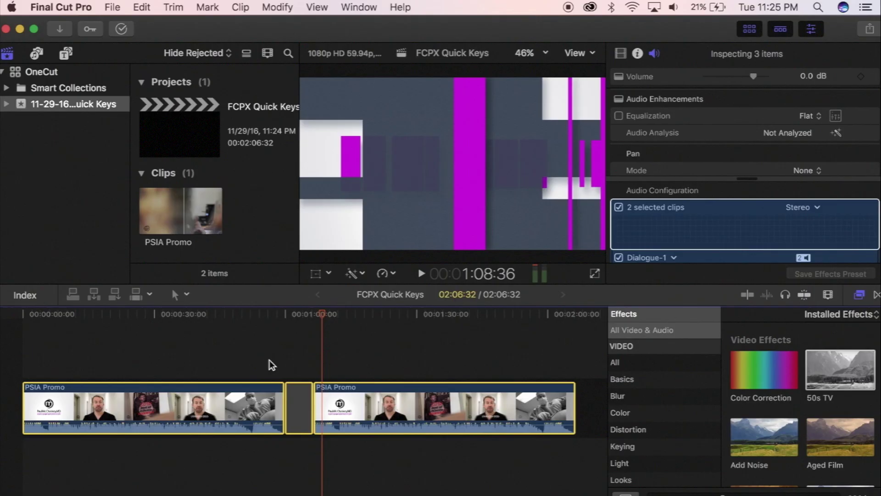
key("alt+g")
key("Return")
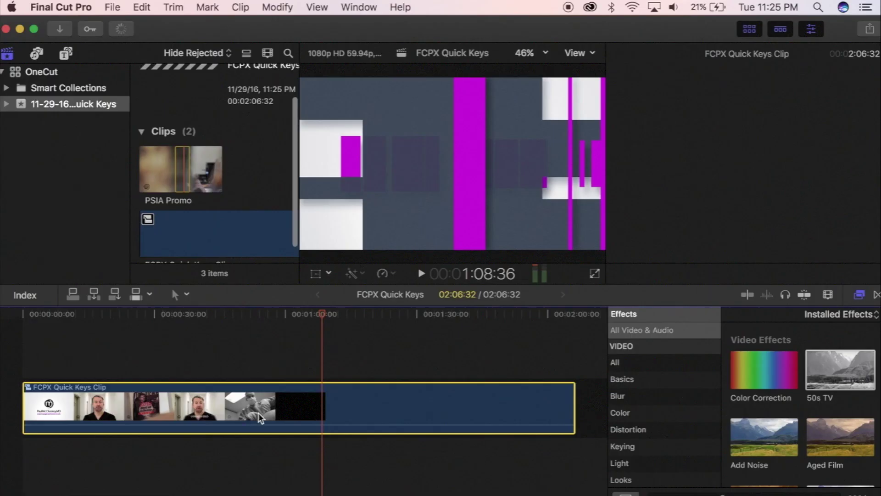
key("super+z")
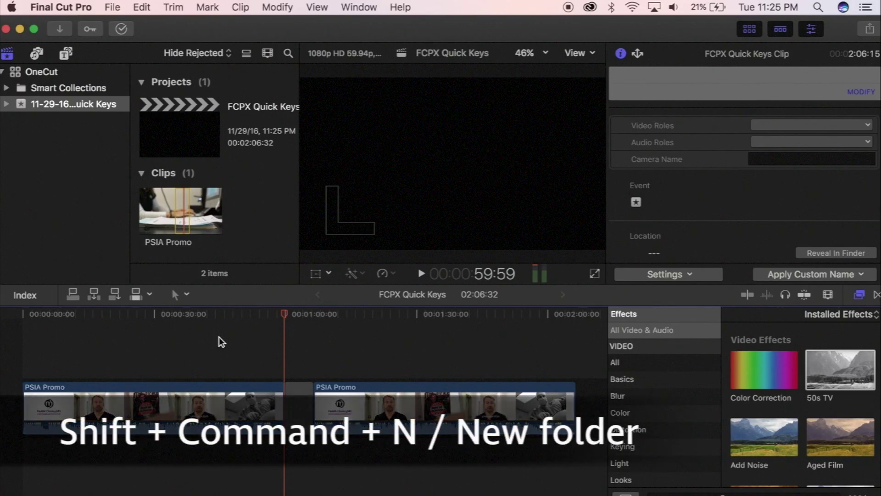
Create a folder in the 11-29-16 FCPX Quick Keys event and name it 'quick folder', fixing a typo
left_click(78, 163)
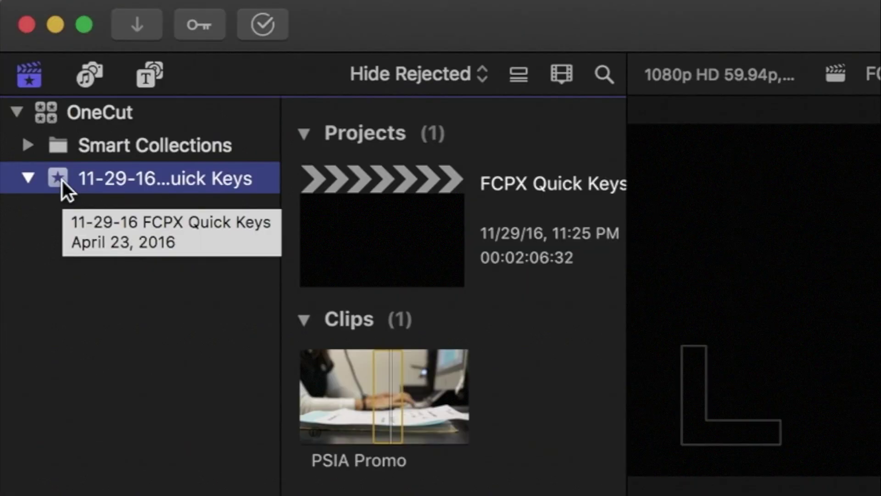
key("shift+super+n")
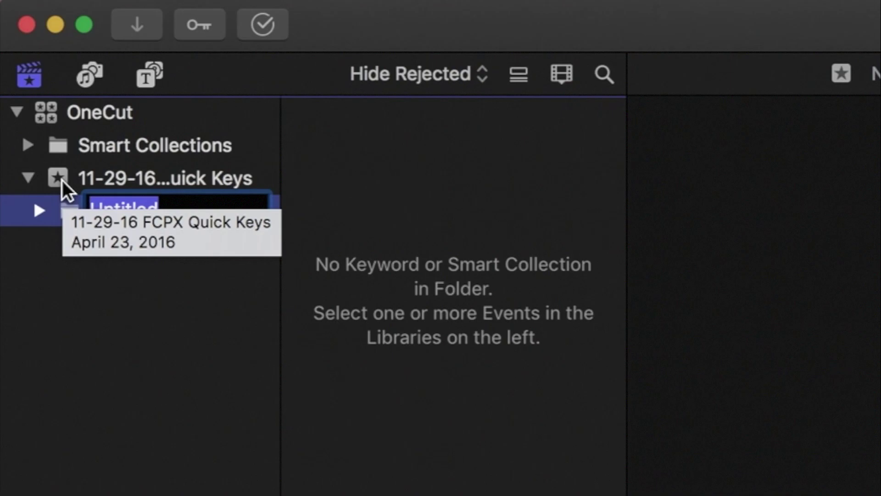
key("Return")
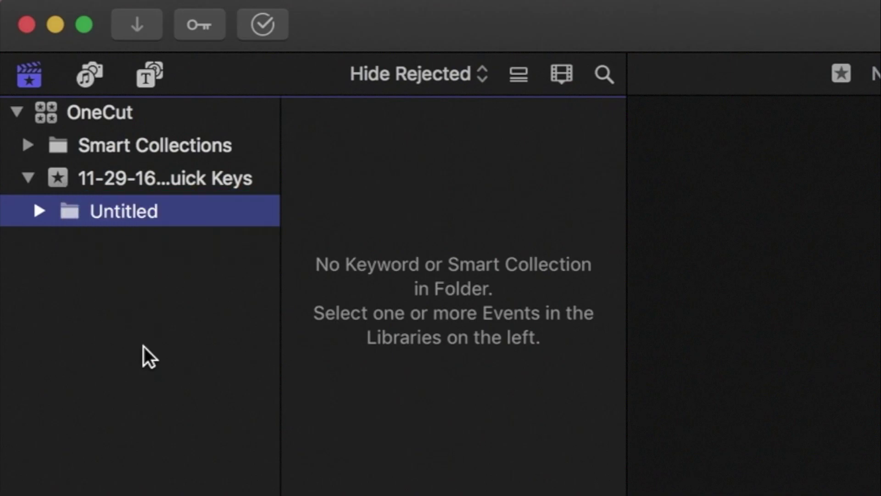
left_click(135, 210)
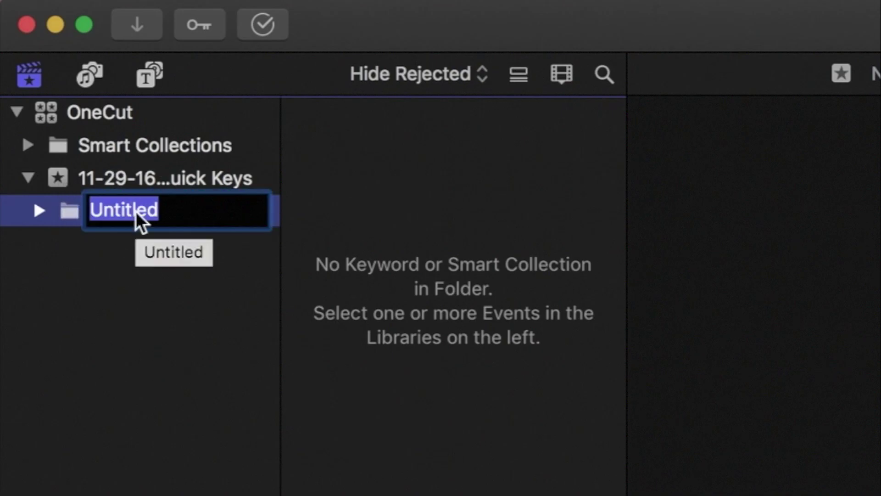
type("quick foulder")
key("Return")
left_click(161, 216)
left_click(208, 210)
key("BackSpace")
key("BackSpace")
key("BackSpace")
key("BackSpace")
key("BackSpace")
type("lder")
key("Return")
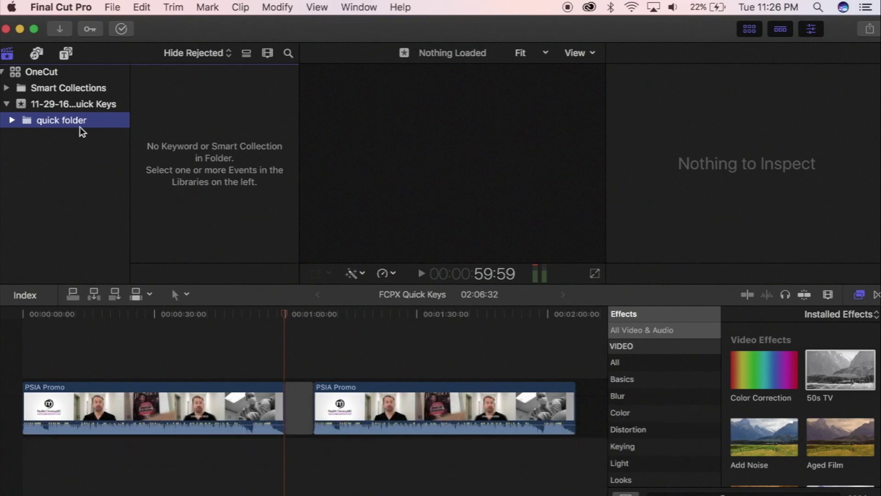
Create a keyword collection named 'keys' inside quick folder
key("shift+super+k")
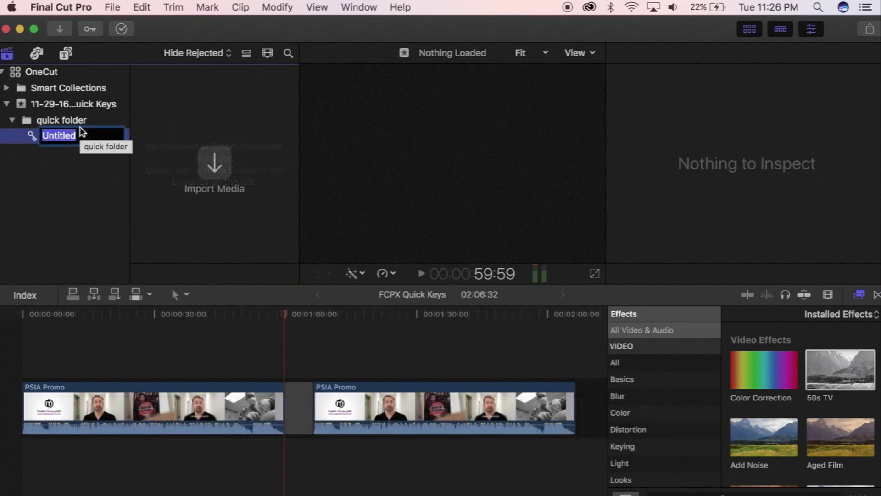
type("keys")
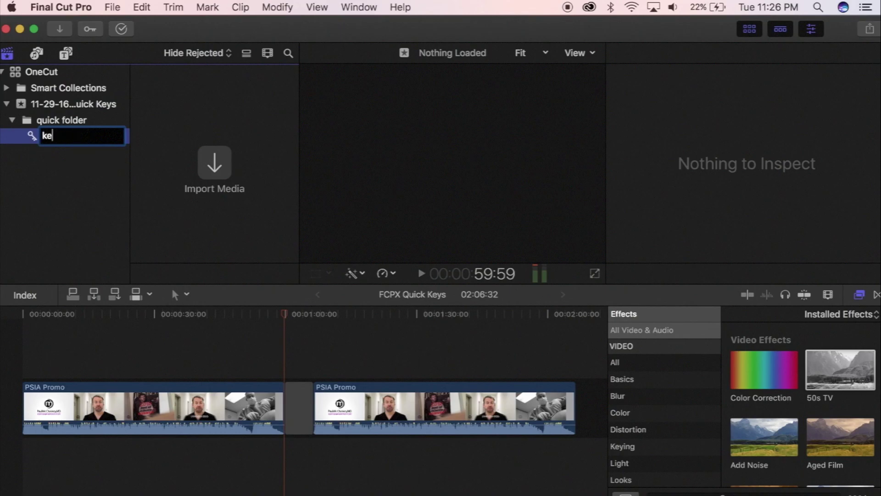
key("Return")
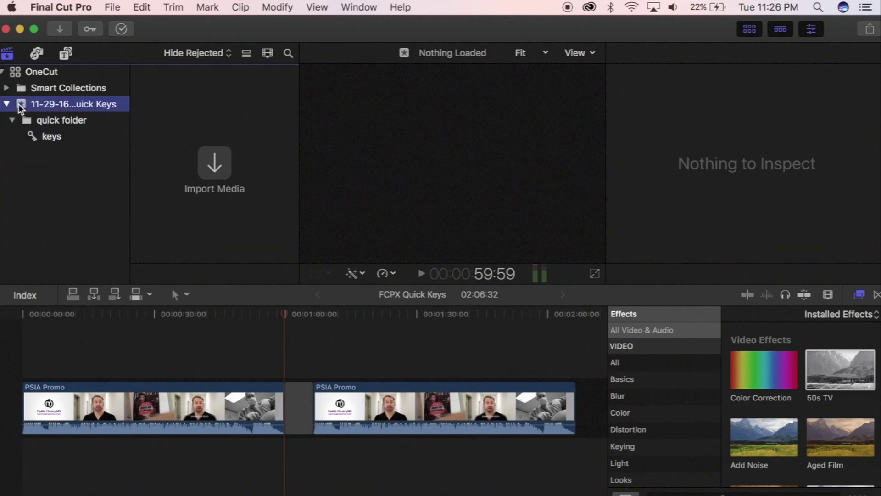
Drag the PSIA Promo clip onto the keys collection and view quick folder's contents
left_click(37, 105)
left_click(185, 220)
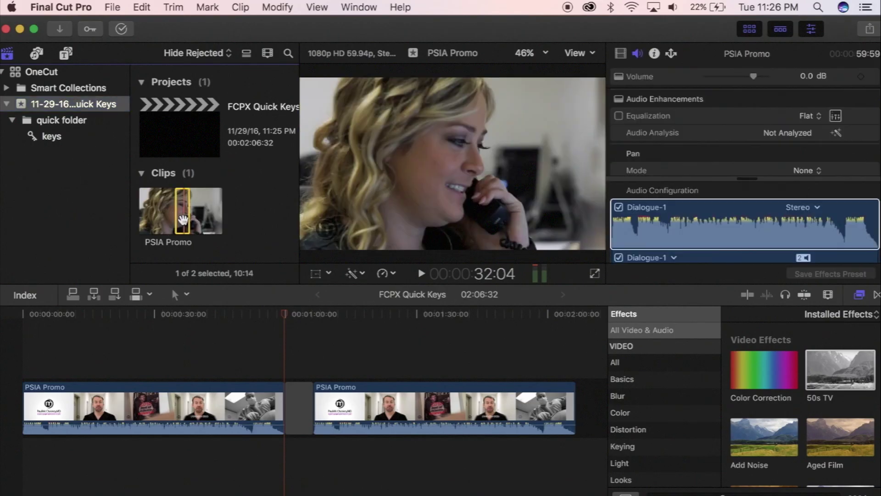
left_click_drag(183, 216, 57, 134)
left_click(70, 123)
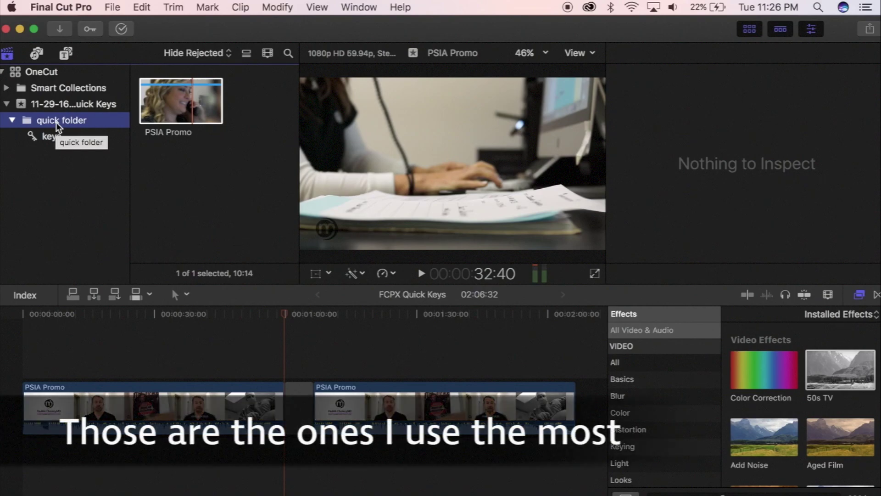
Open the Command Editor through Final Cut Pro > Commands > Customize
left_click(113, 7)
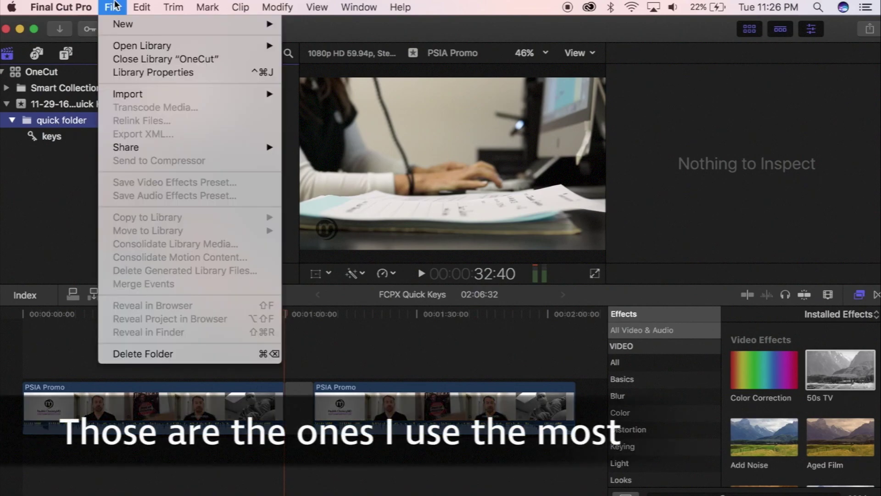
mouse_move(87, 7)
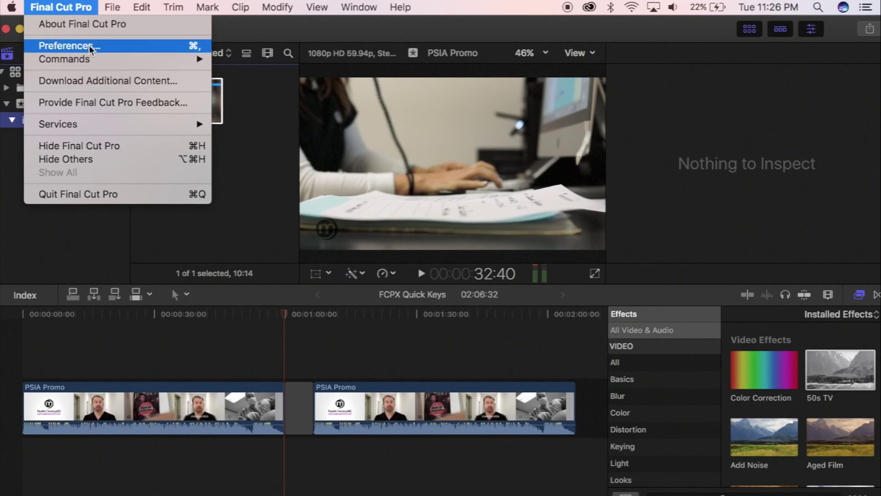
mouse_move(88, 60)
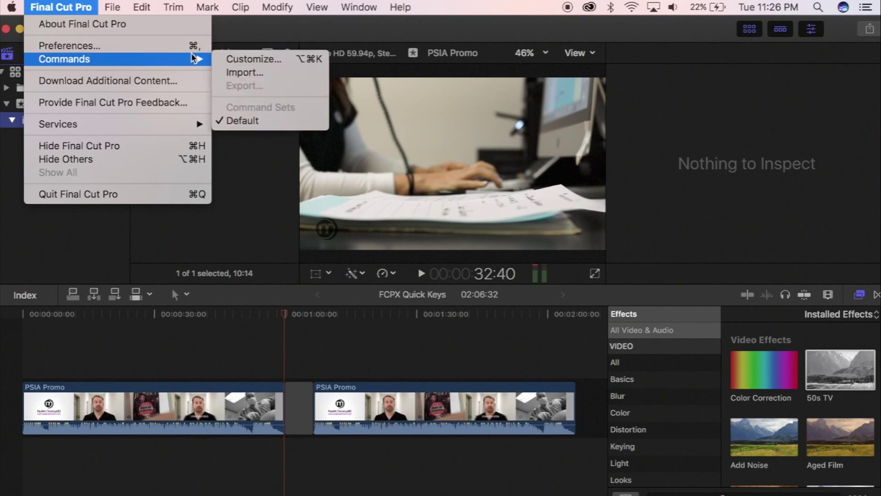
left_click(231, 59)
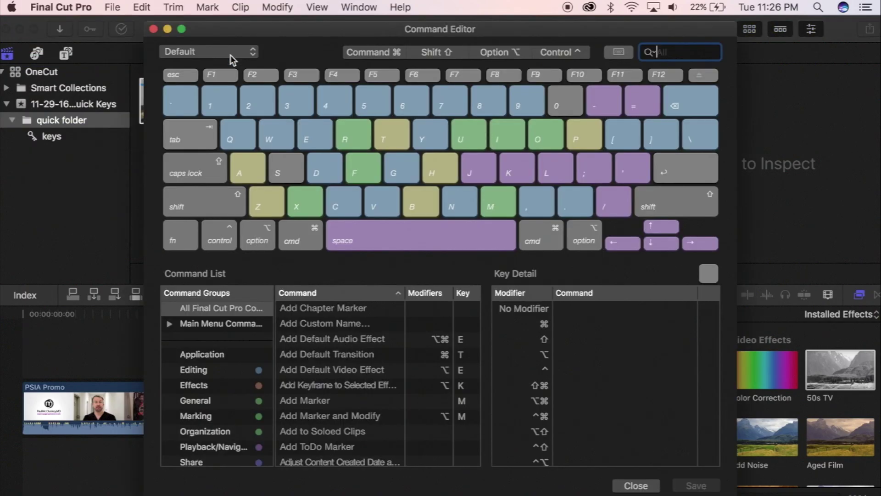
List the View group's commands and display the Zoom Out command's details
scroll(315, 385, "down", 10)
scroll(315, 387, "up", 12)
scroll(216, 401, "down", 3)
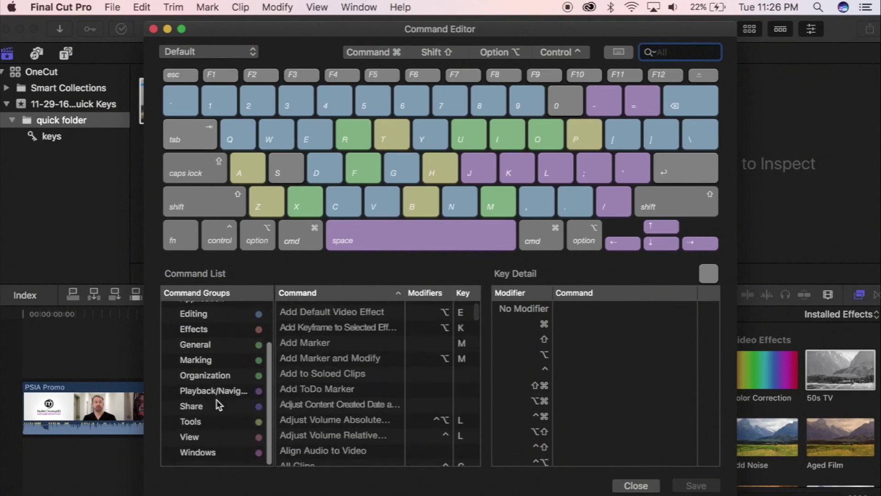
left_click(217, 440)
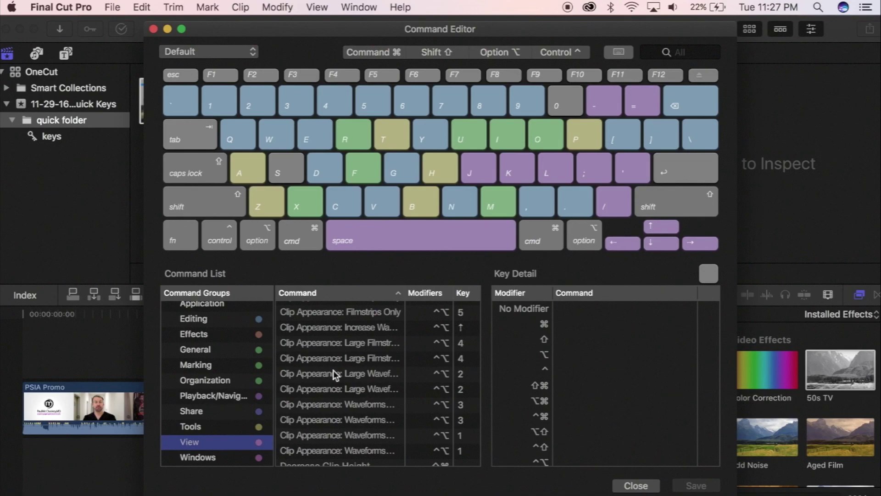
scroll(333, 370, "down", 10)
left_click(351, 365)
left_click(329, 411)
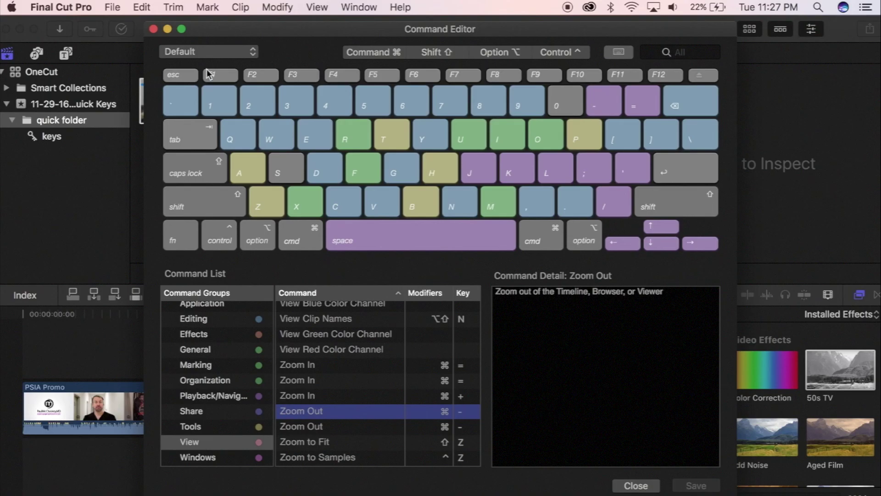
Close the Command Editor window to return to the FCPX Quick Keys project
left_click(153, 29)
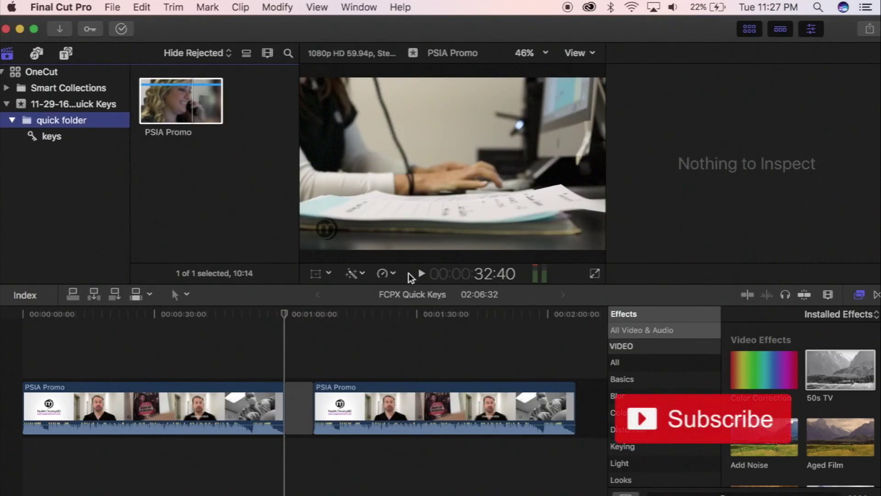